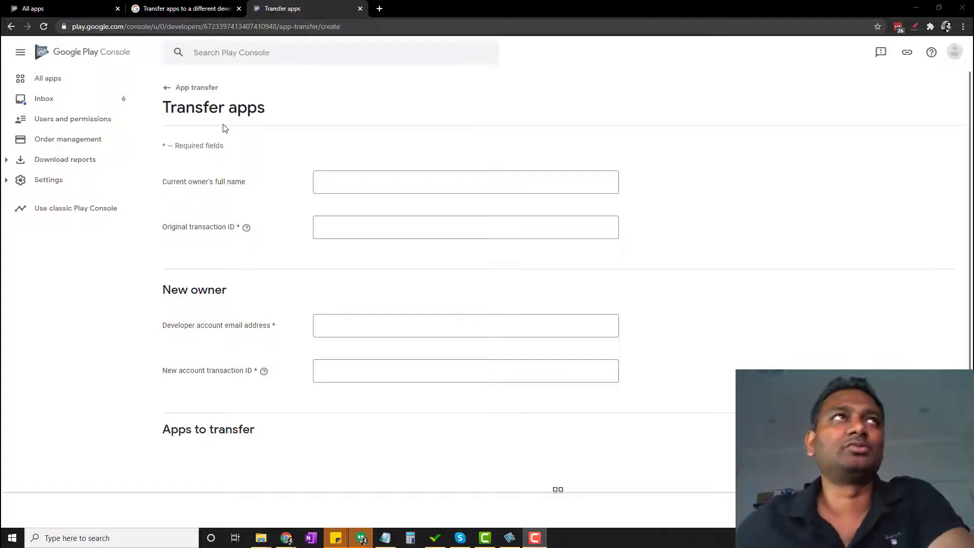
- Search the help center for 'tra' and open the Transfer apps to a different developer account article
{"action": "left_click", "coordinate": [76, 16]}
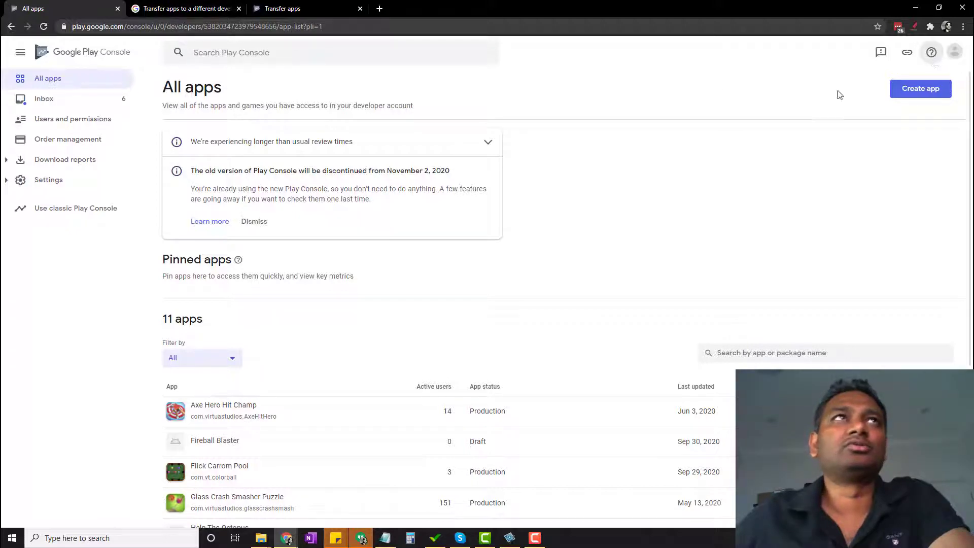
{"action": "left_click", "coordinate": [167, 9]}
{"action": "scroll", "coordinate": [99, 233], "scroll_direction": "up", "scroll_amount": 2}
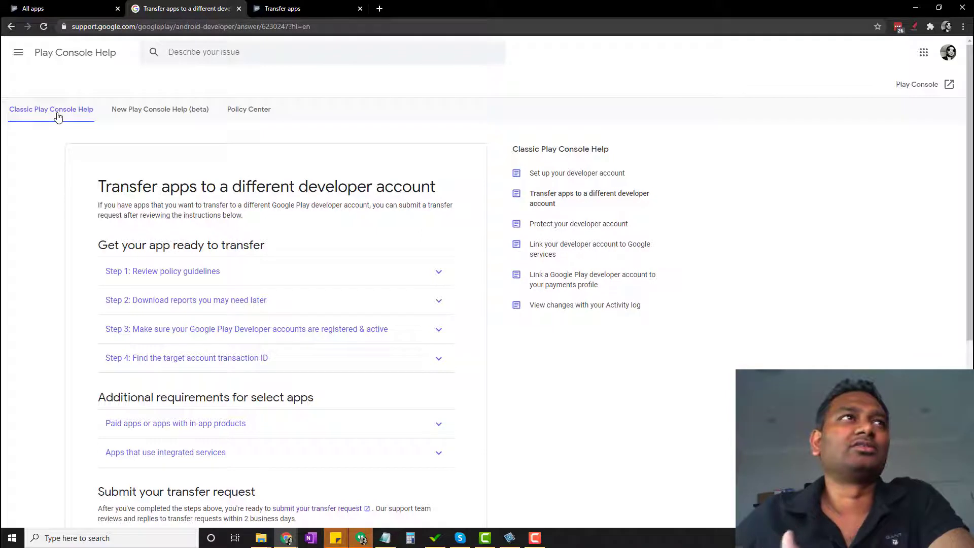
{"action": "mouse_move", "coordinate": [141, 119]}
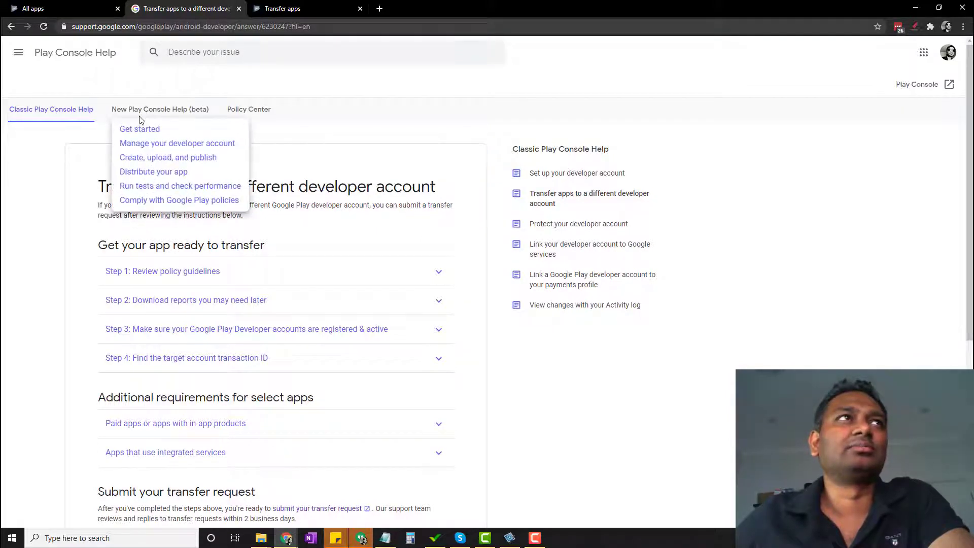
{"action": "left_click", "coordinate": [206, 53]}
{"action": "type", "text": "tra"}
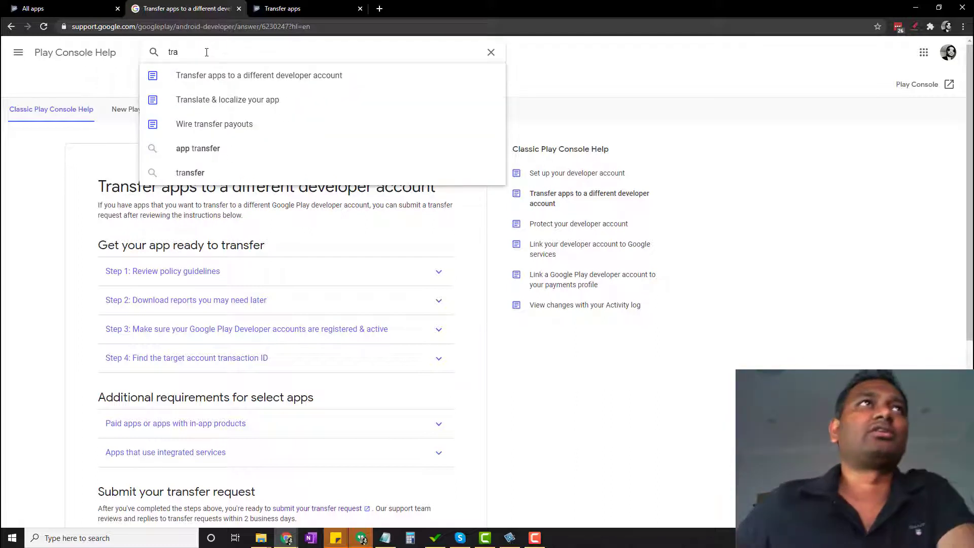
{"action": "left_click", "coordinate": [227, 76]}
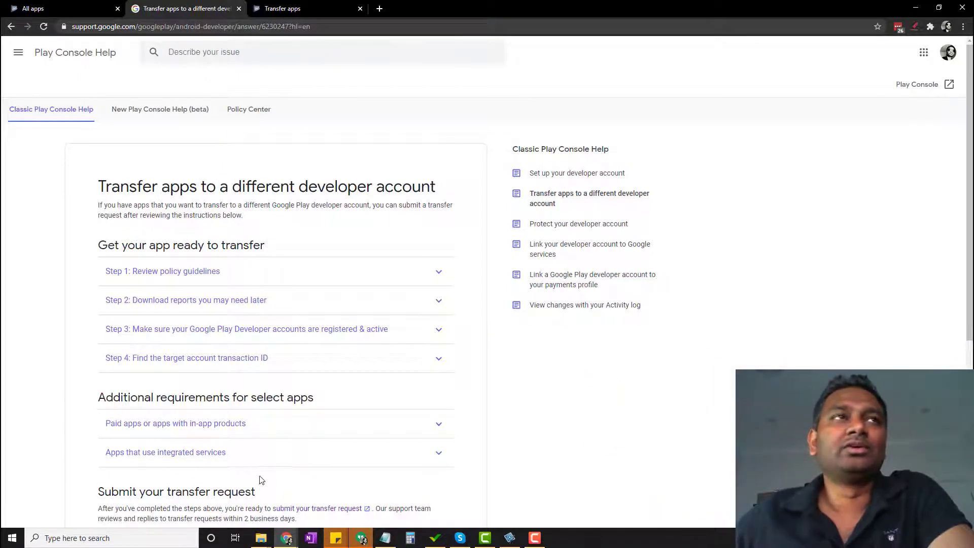
- Expand Step 2 on downloading reports, highlight its text, and expand Step 3 on registered, active accounts
{"action": "left_click", "coordinate": [261, 274]}
{"action": "left_click", "coordinate": [261, 274]}
{"action": "left_click", "coordinate": [359, 303]}
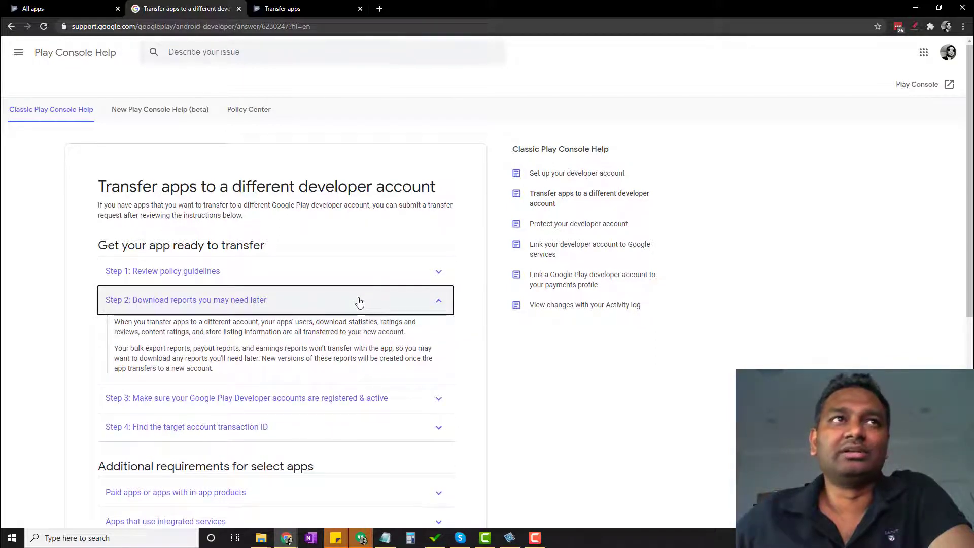
{"action": "left_click_drag", "start_coordinate": [256, 323], "coordinate": [426, 362]}
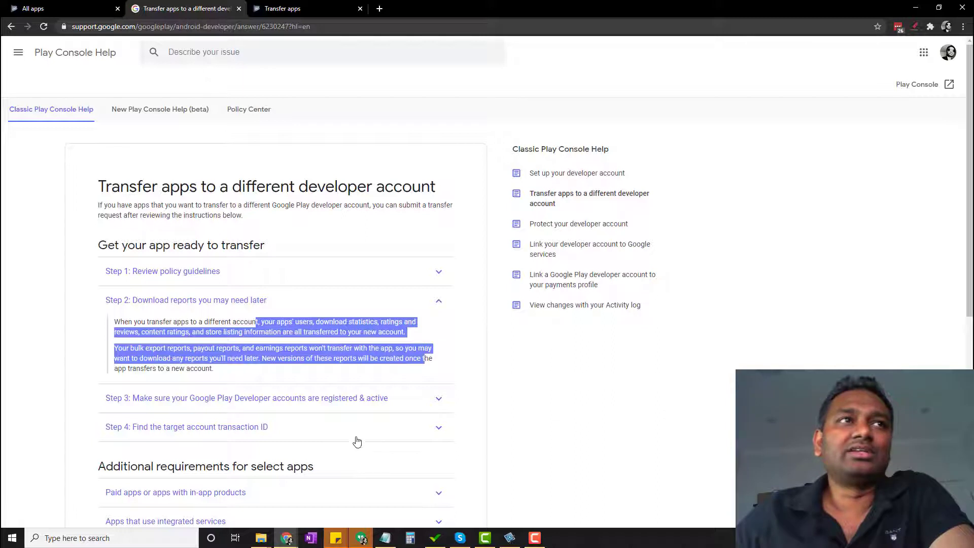
{"action": "left_click", "coordinate": [424, 403]}
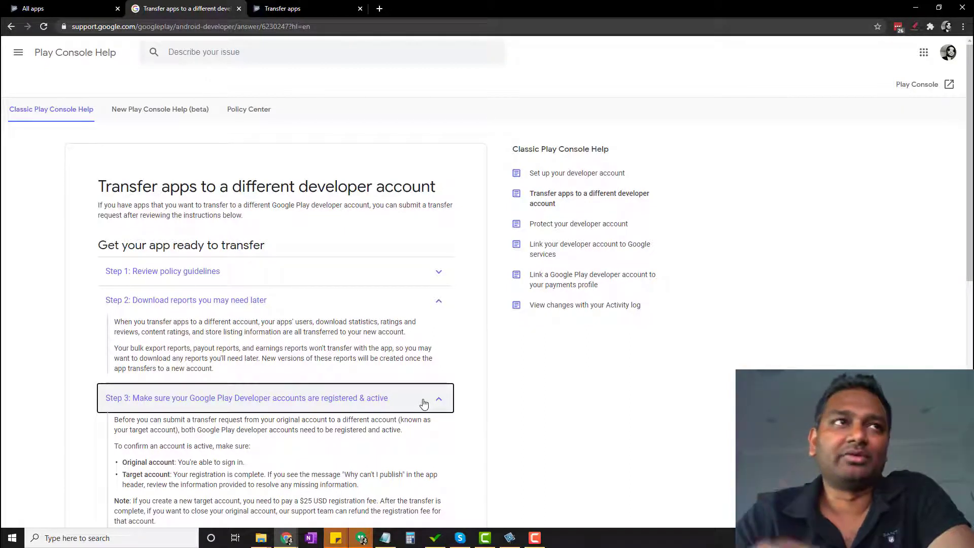
- Collapse Step 3 and expand Step 4 on finding the transaction ID
{"action": "left_click", "coordinate": [424, 403]}
{"action": "scroll", "coordinate": [424, 402], "scroll_direction": "down", "scroll_amount": 1}
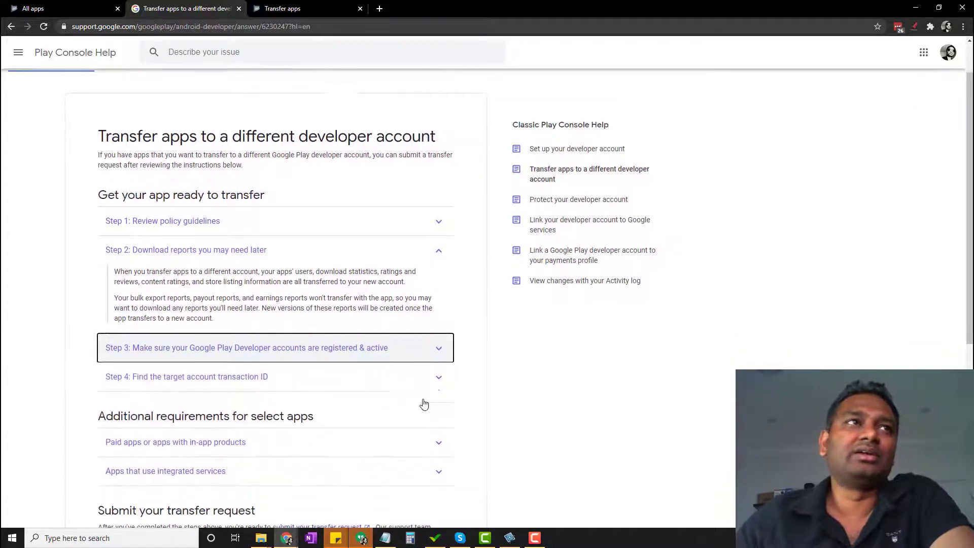
{"action": "left_click", "coordinate": [211, 383]}
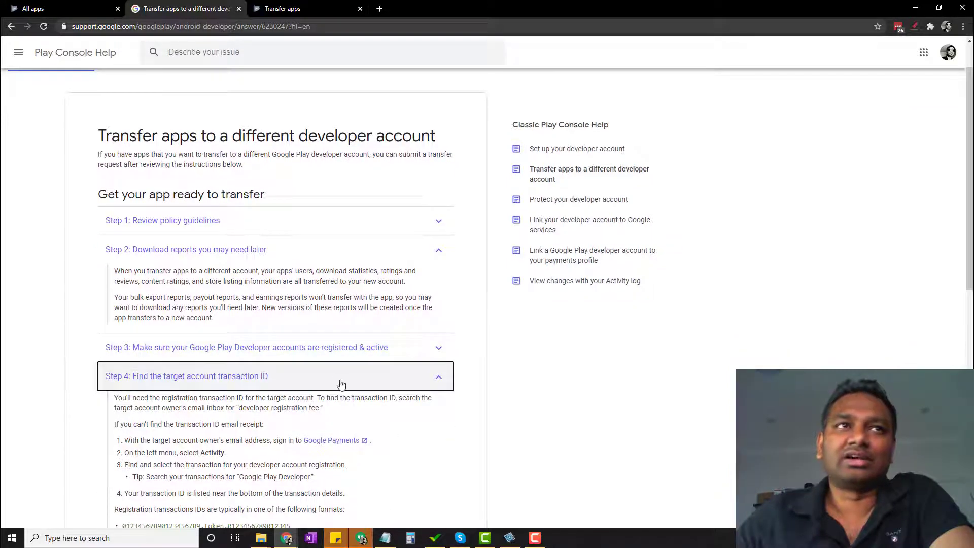
{"action": "scroll", "coordinate": [313, 396], "scroll_direction": "down", "scroll_amount": 3}
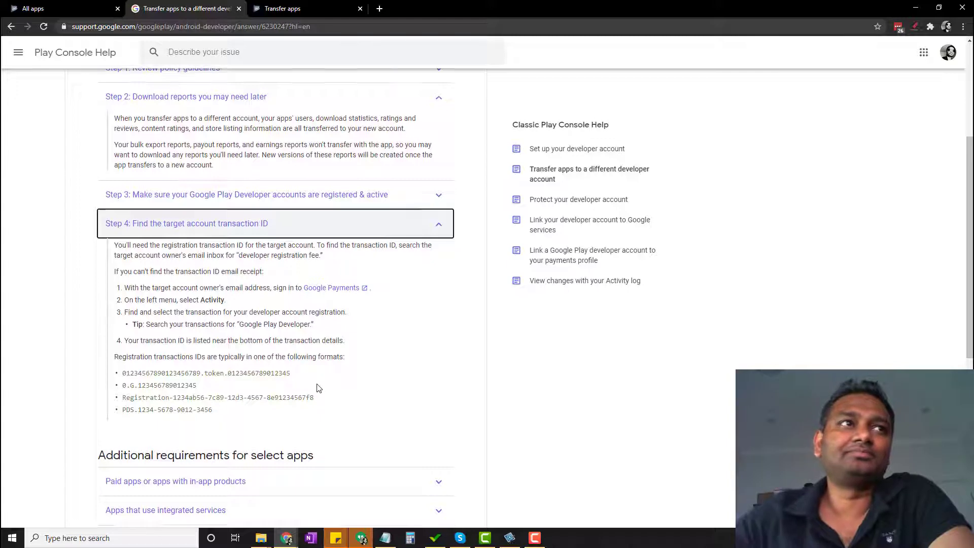
{"action": "scroll", "coordinate": [319, 388], "scroll_direction": "down", "scroll_amount": 2}
- Expand the paid apps requirements, highlight 'In-app purchases only', and return to the app list
{"action": "left_click", "coordinate": [318, 388]}
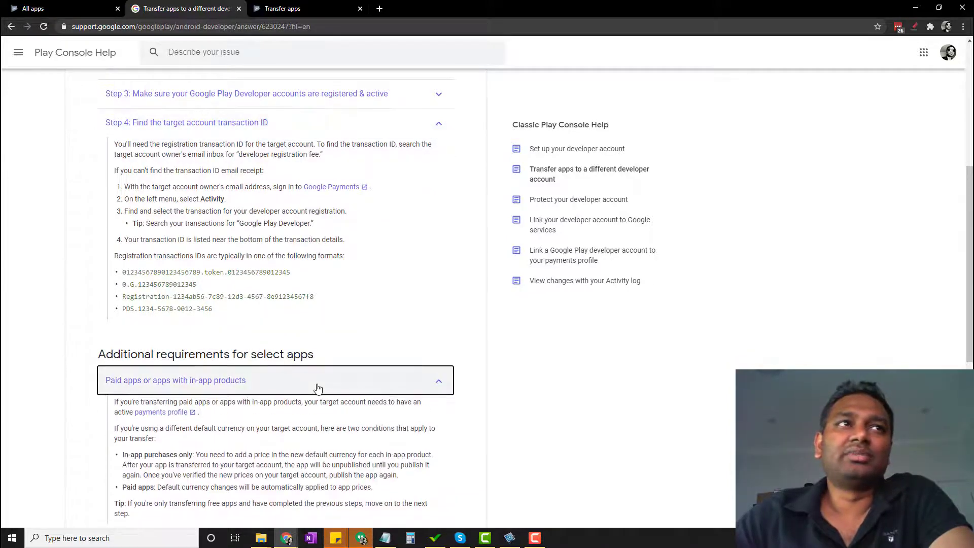
{"action": "scroll", "coordinate": [318, 388], "scroll_direction": "down", "scroll_amount": 3}
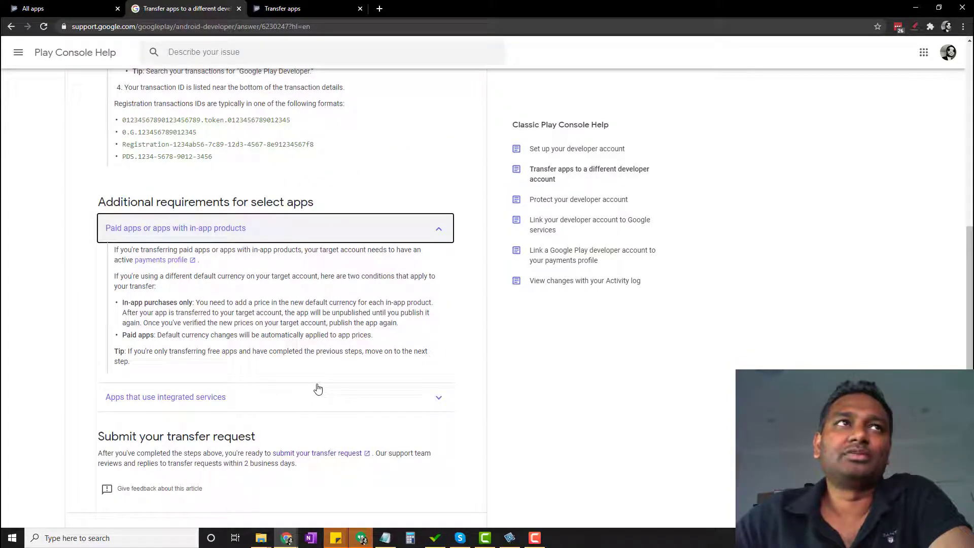
{"action": "left_click_drag", "start_coordinate": [109, 297], "coordinate": [411, 333]}
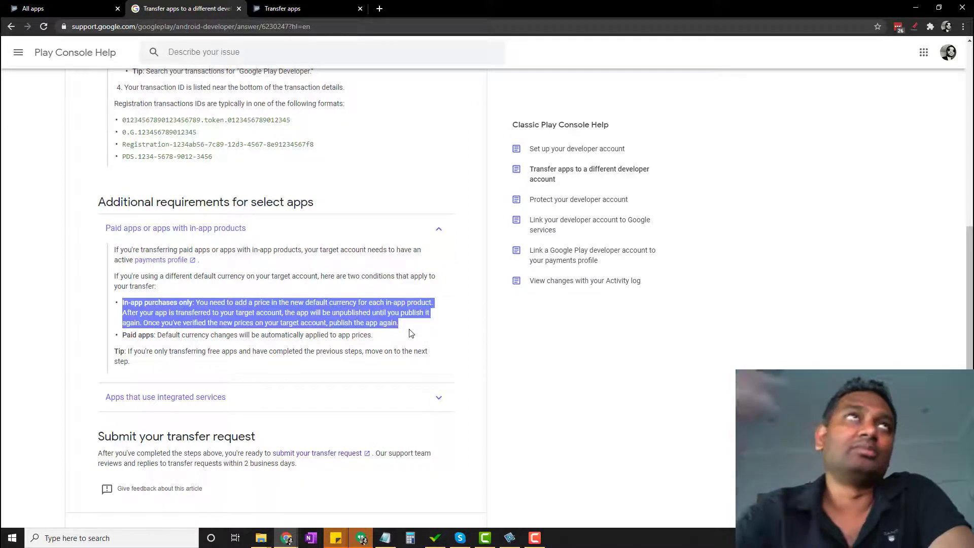
{"action": "left_click", "coordinate": [43, 14]}
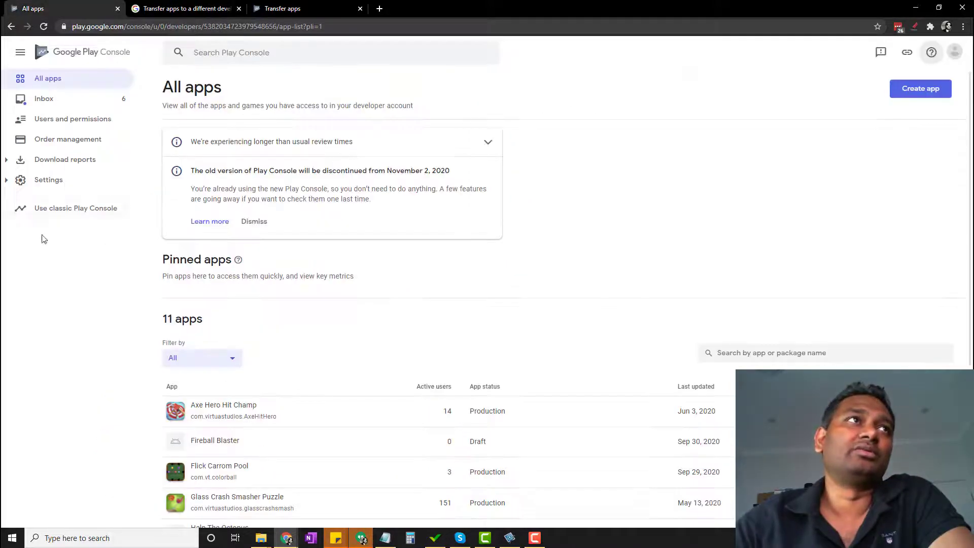
- Open Settings > Developer account > Payments settings, then return to the transfer help article
{"action": "left_click", "coordinate": [55, 181]}
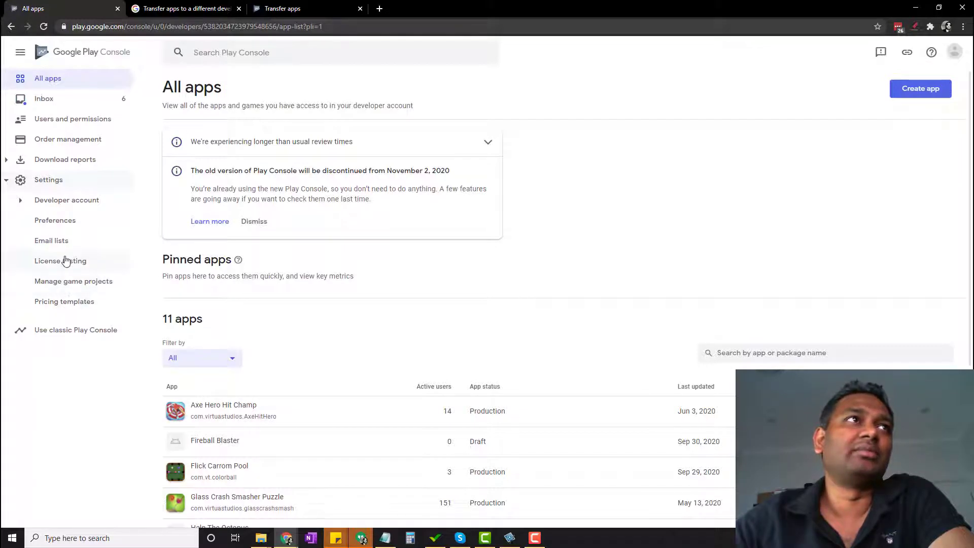
{"action": "left_click", "coordinate": [23, 207]}
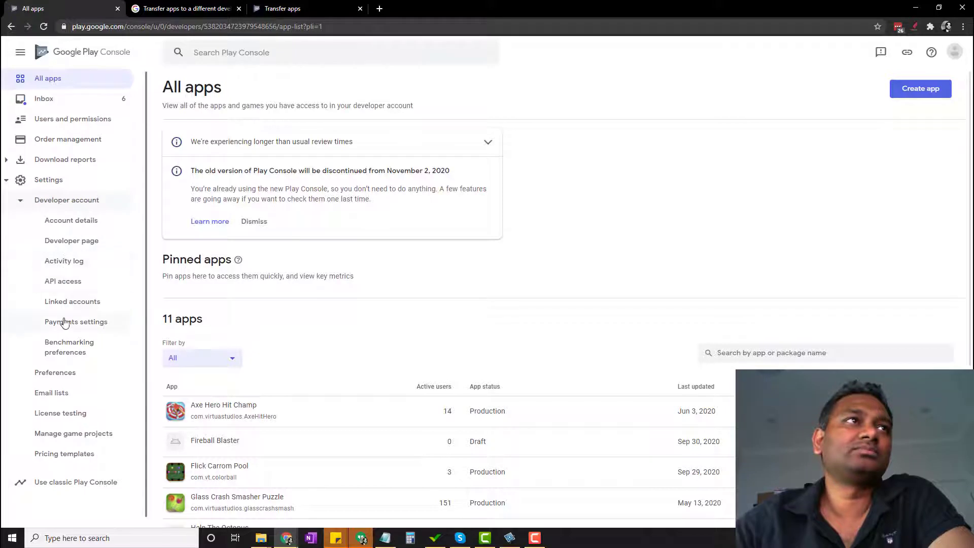
{"action": "left_click", "coordinate": [76, 325]}
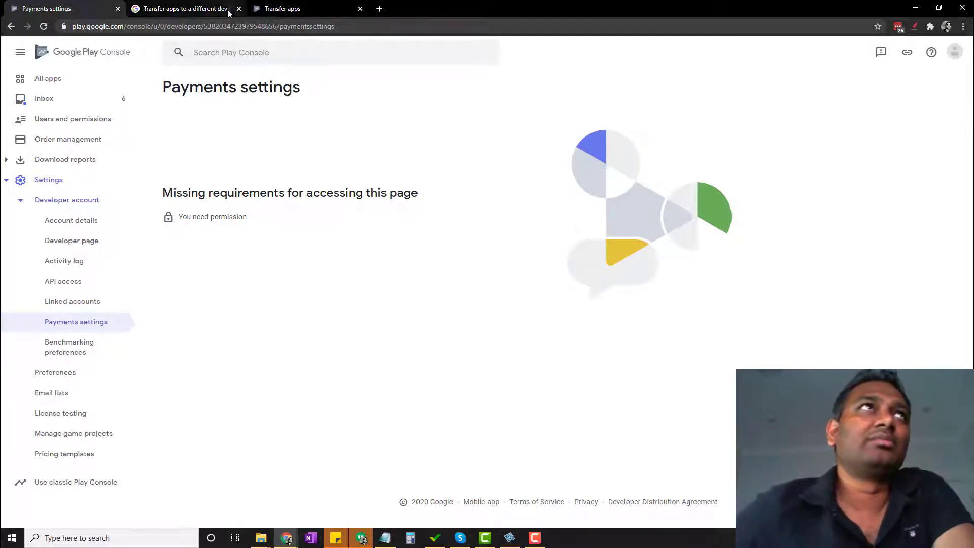
{"action": "left_click", "coordinate": [152, 8]}
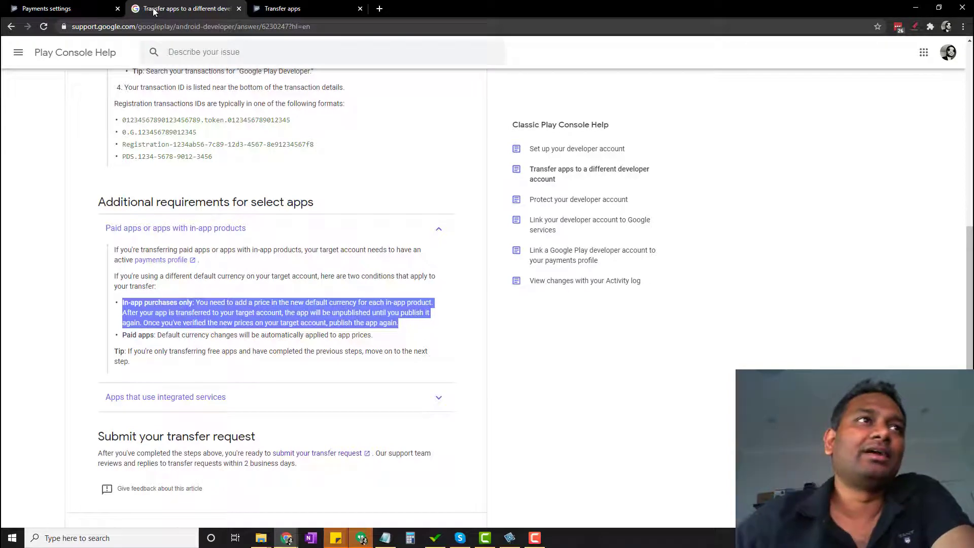
- Review the Firebase, Ad SDK and APK translation requirements, then open the transfer request form
{"action": "left_click", "coordinate": [261, 408]}
{"action": "scroll", "coordinate": [374, 431], "scroll_direction": "down", "scroll_amount": 4}
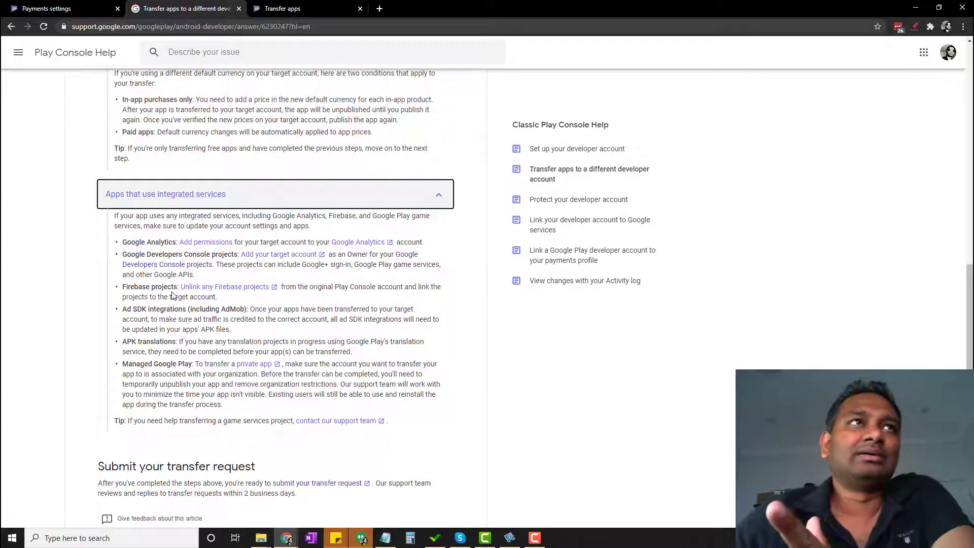
{"action": "left_click", "coordinate": [127, 242]}
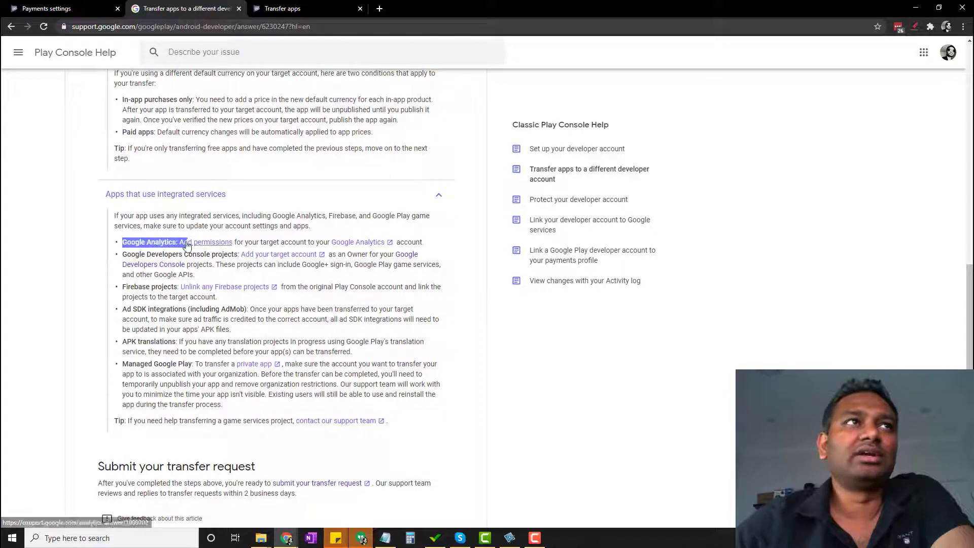
{"action": "left_click_drag", "start_coordinate": [123, 287], "coordinate": [185, 287]}
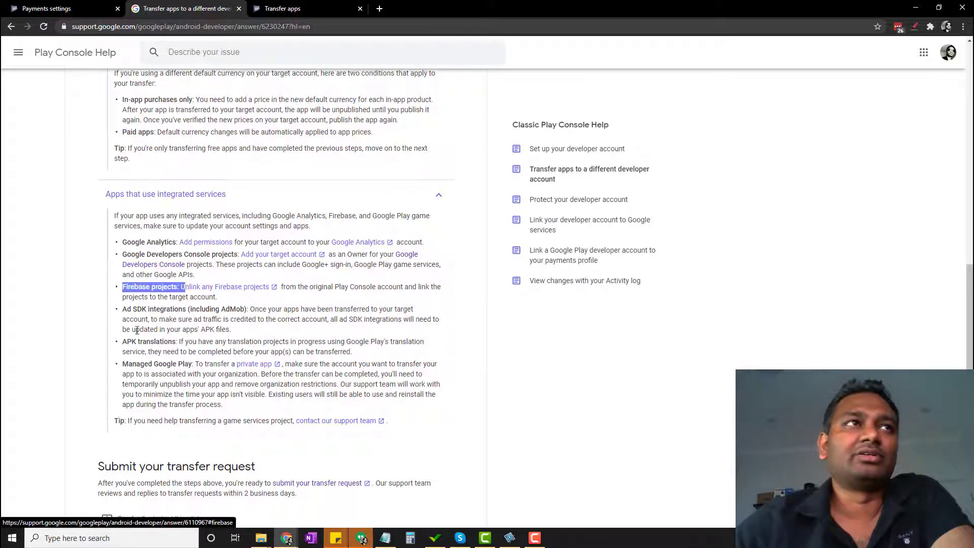
{"action": "left_click_drag", "start_coordinate": [122, 309], "coordinate": [188, 309]}
{"action": "left_click_drag", "start_coordinate": [122, 341], "coordinate": [174, 339]}
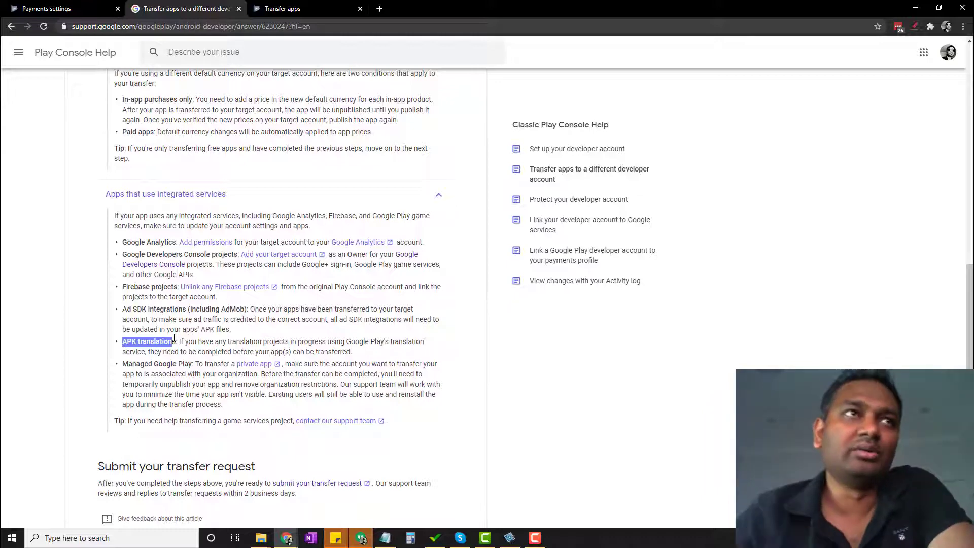
{"action": "scroll", "coordinate": [177, 363], "scroll_direction": "down", "scroll_amount": 3}
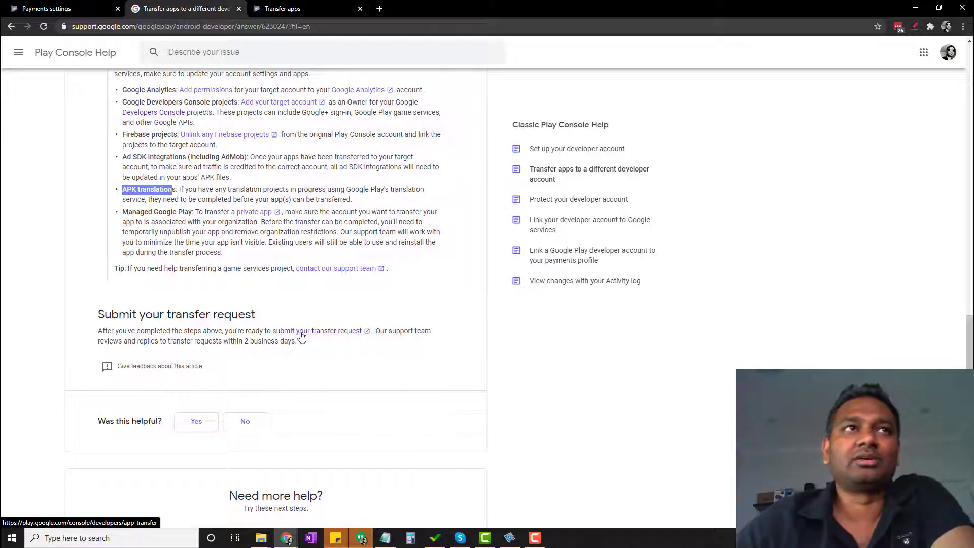
{"action": "left_click", "coordinate": [302, 332]}
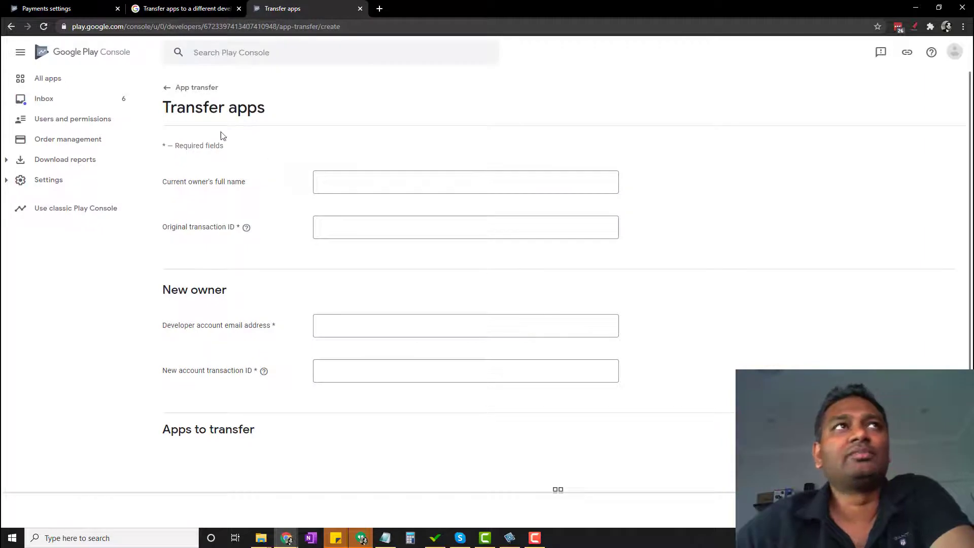
- Look over the Transfer apps form's current owner fields and focus the full name field
{"action": "left_click_drag", "start_coordinate": [188, 111], "coordinate": [237, 421]}
{"action": "left_click", "coordinate": [194, 162]}
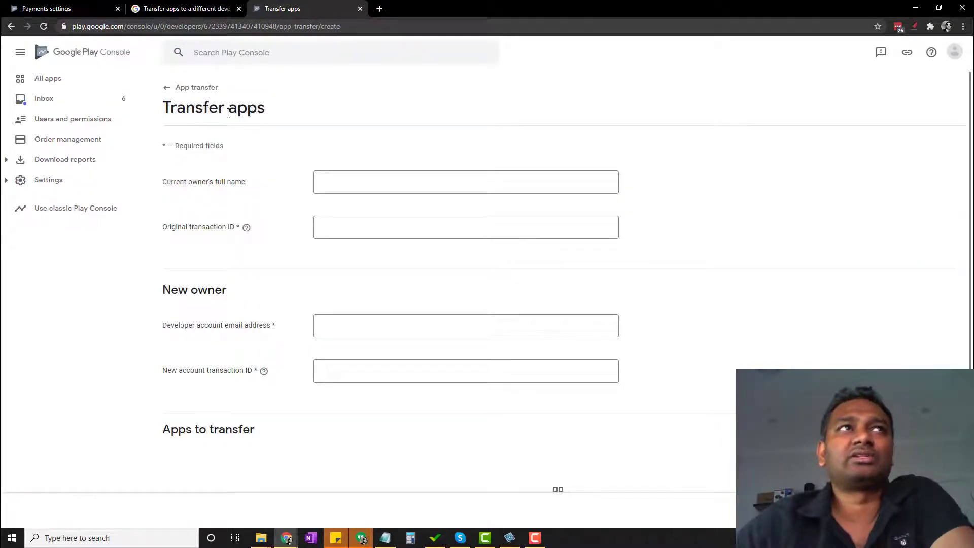
{"action": "left_click_drag", "start_coordinate": [165, 145], "coordinate": [289, 229]}
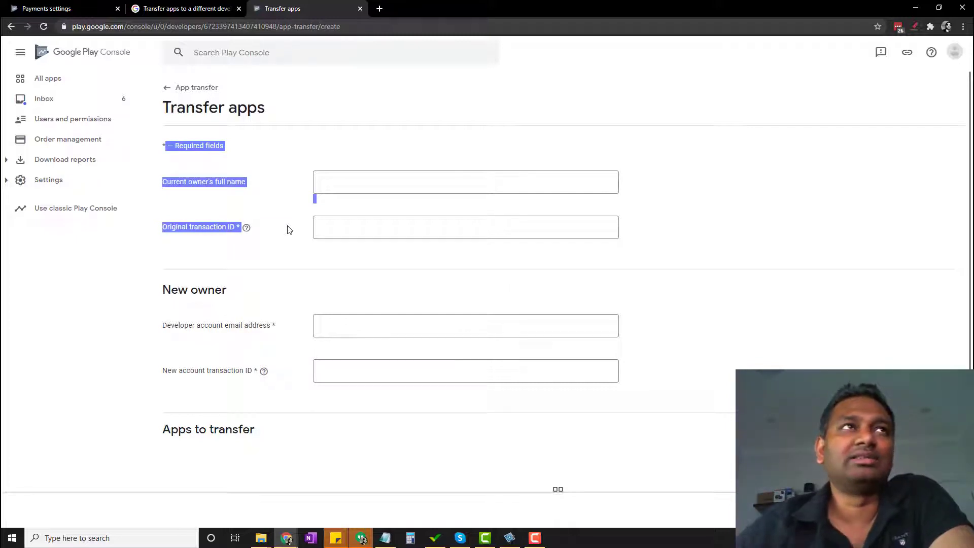
{"action": "left_click", "coordinate": [259, 188]}
{"action": "left_click", "coordinate": [334, 179]}
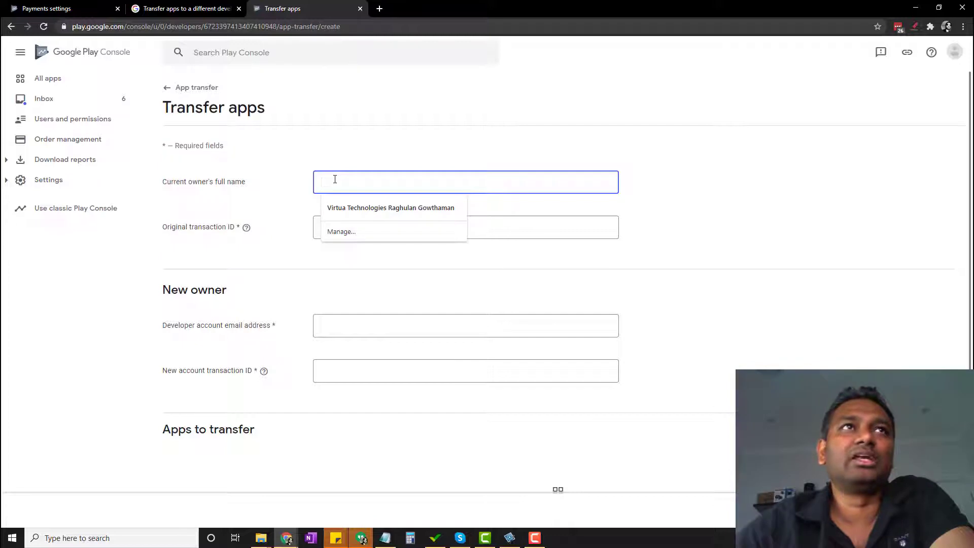
- Check the Payments settings page and developer account list, then refocus the current owner's name field
{"action": "left_click", "coordinate": [80, 9]}
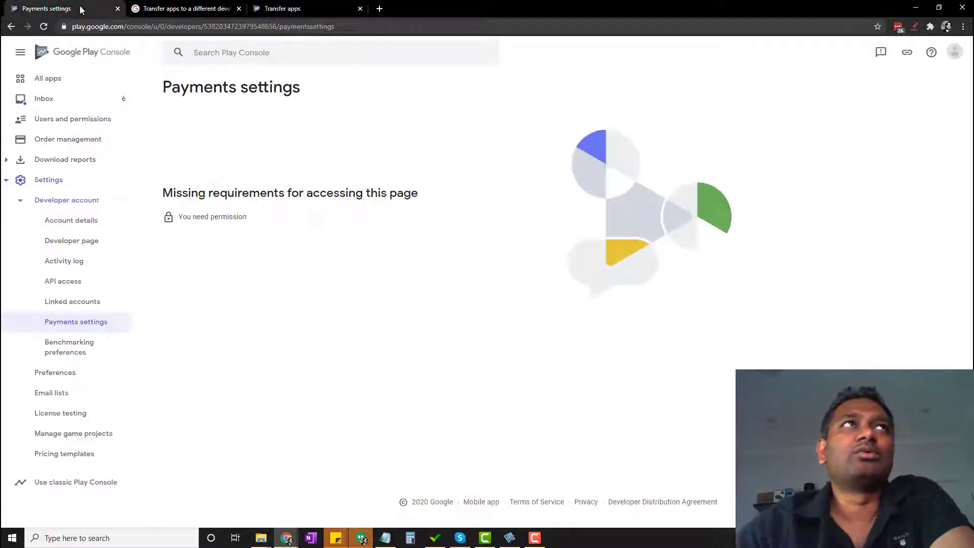
{"action": "left_click", "coordinate": [963, 55]}
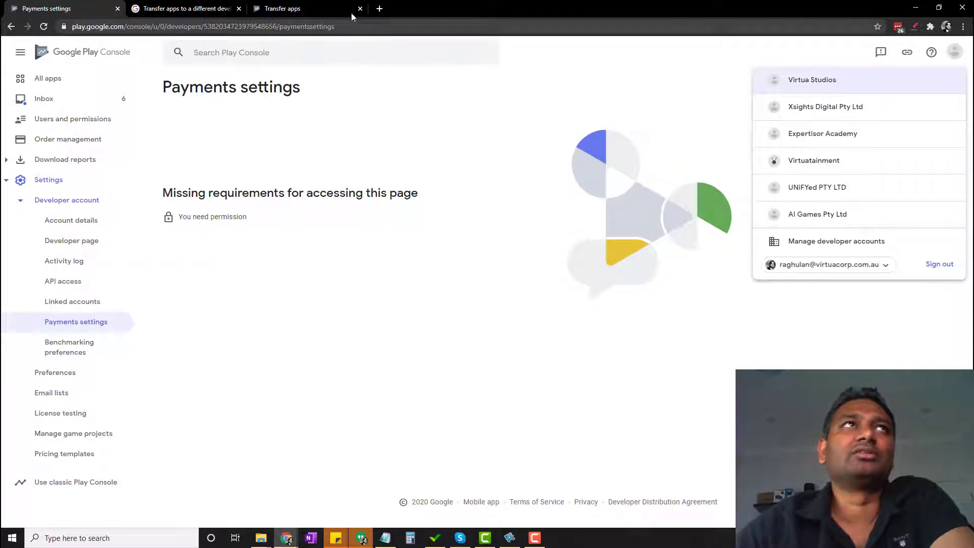
{"action": "left_click", "coordinate": [316, 6]}
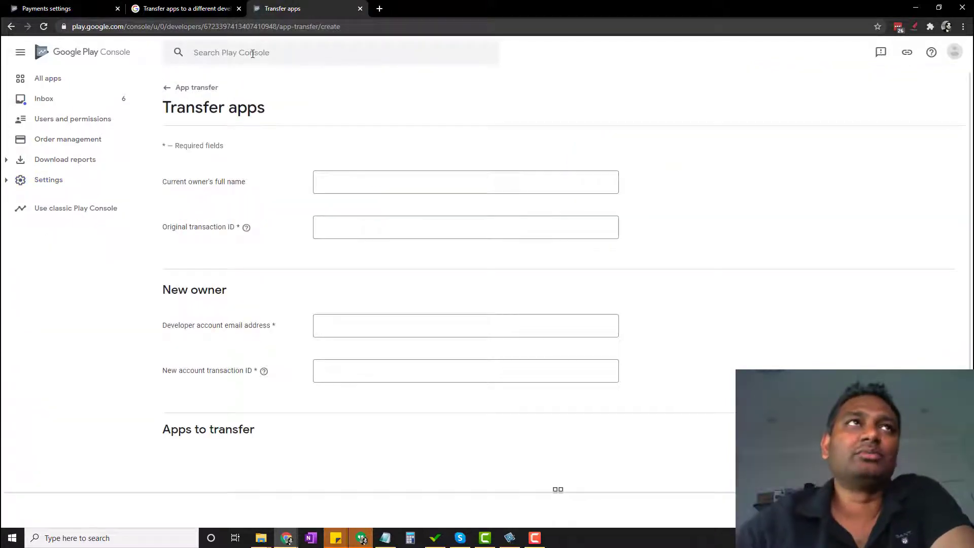
{"action": "left_click", "coordinate": [348, 180]}
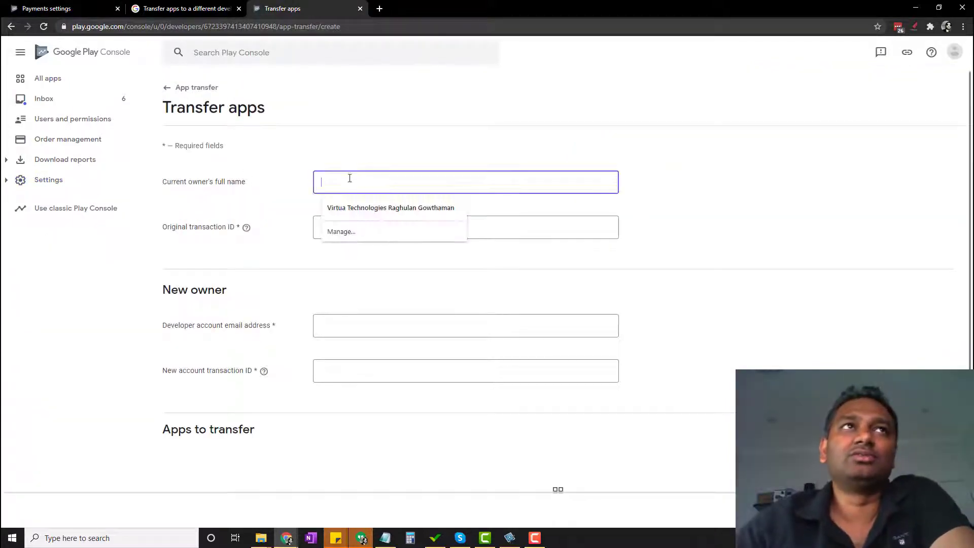
{"action": "left_click", "coordinate": [259, 191]}
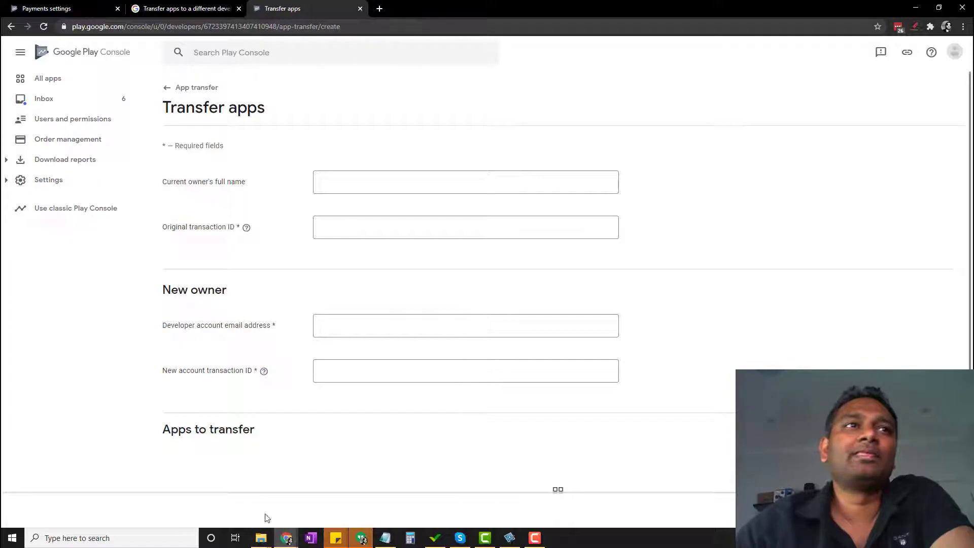
- Bring back the Transfer apps window and shrink it to float over the Medium article
{"action": "mouse_move", "coordinate": [286, 541]}
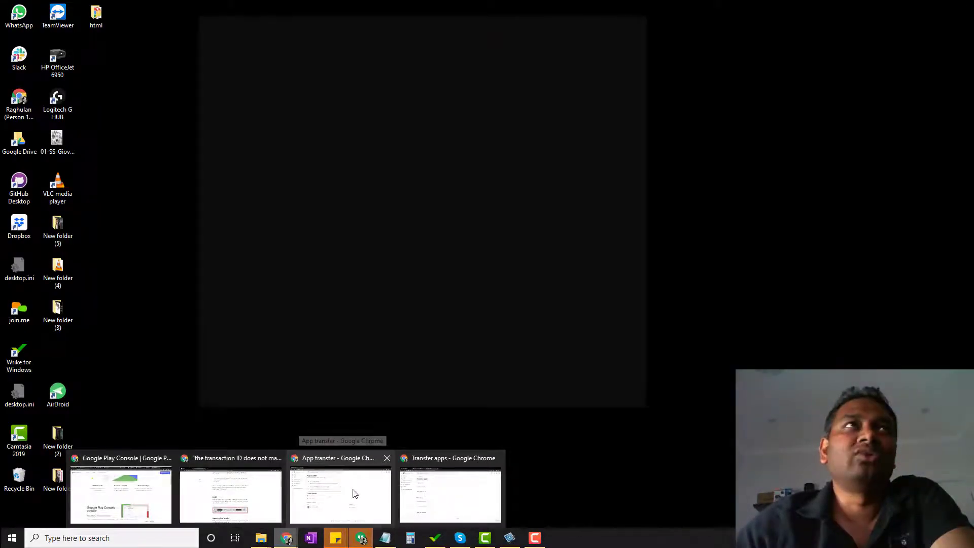
{"action": "left_click", "coordinate": [355, 494]}
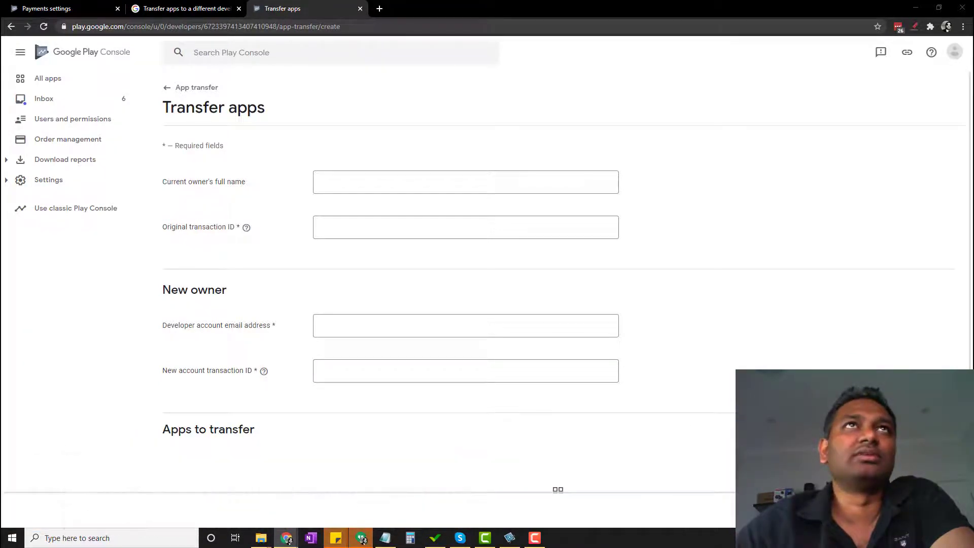
{"action": "left_click_drag", "start_coordinate": [549, 16], "coordinate": [555, 98]}
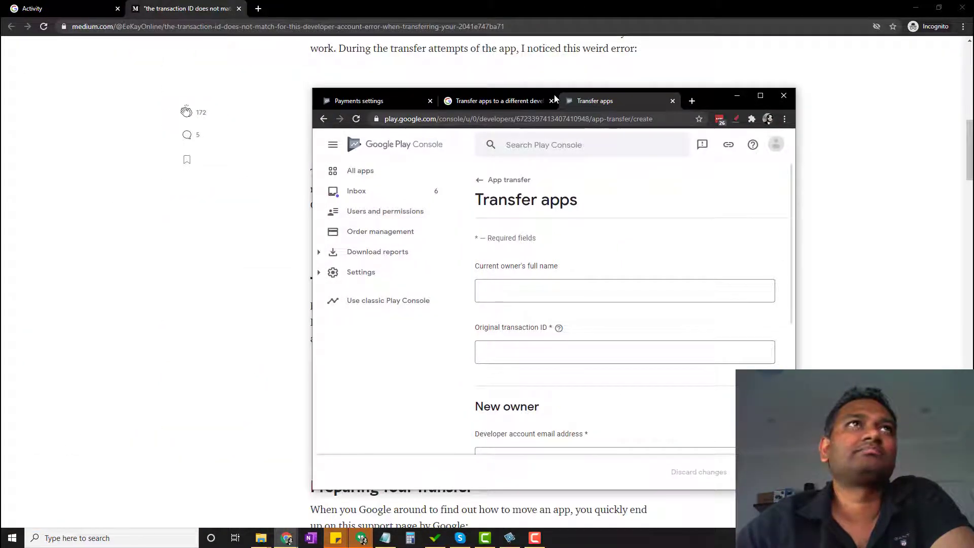
- Minimize the console and switch Payments Center Activity to the Virtua Studios Private Limited profile
{"action": "left_click", "coordinate": [735, 97]}
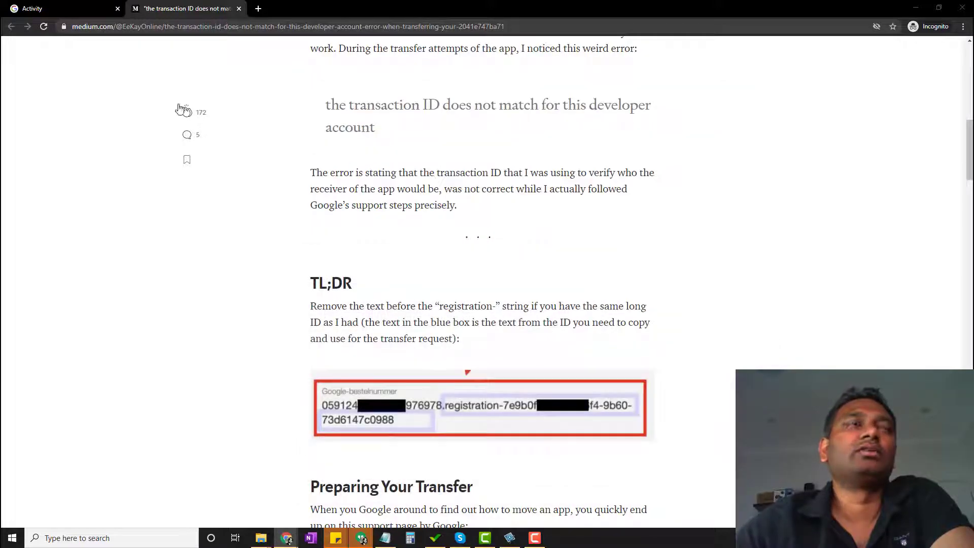
{"action": "left_click", "coordinate": [34, 9]}
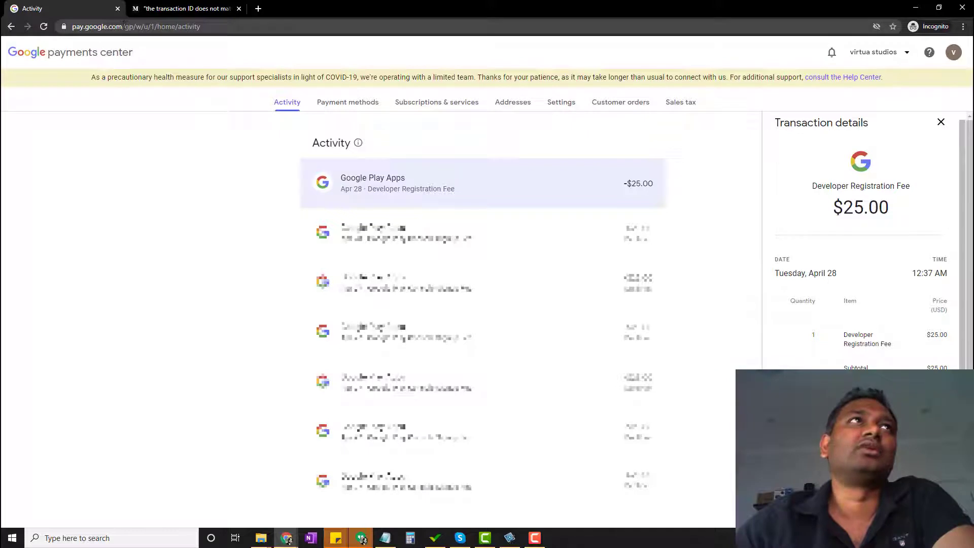
{"action": "left_click_drag", "start_coordinate": [124, 25], "coordinate": [72, 26]}
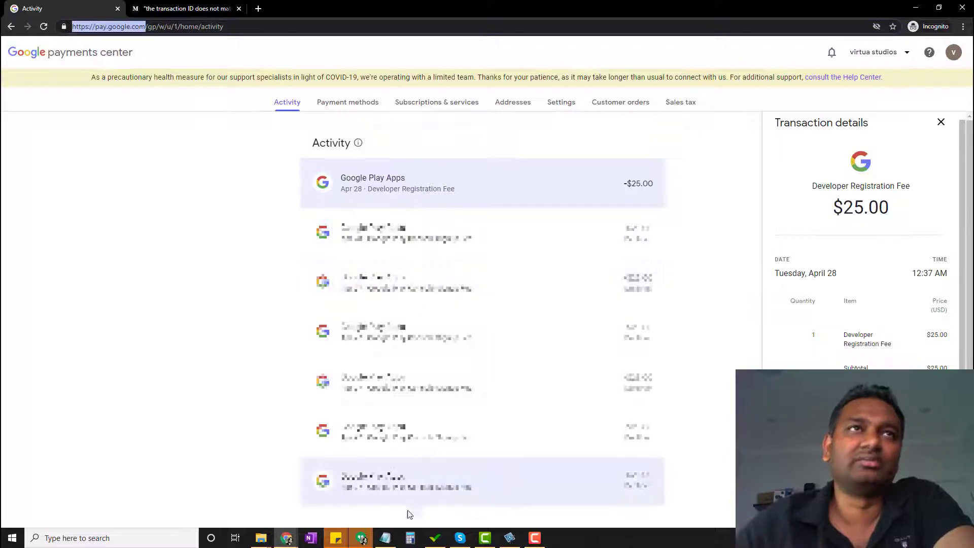
{"action": "left_click", "coordinate": [884, 57]}
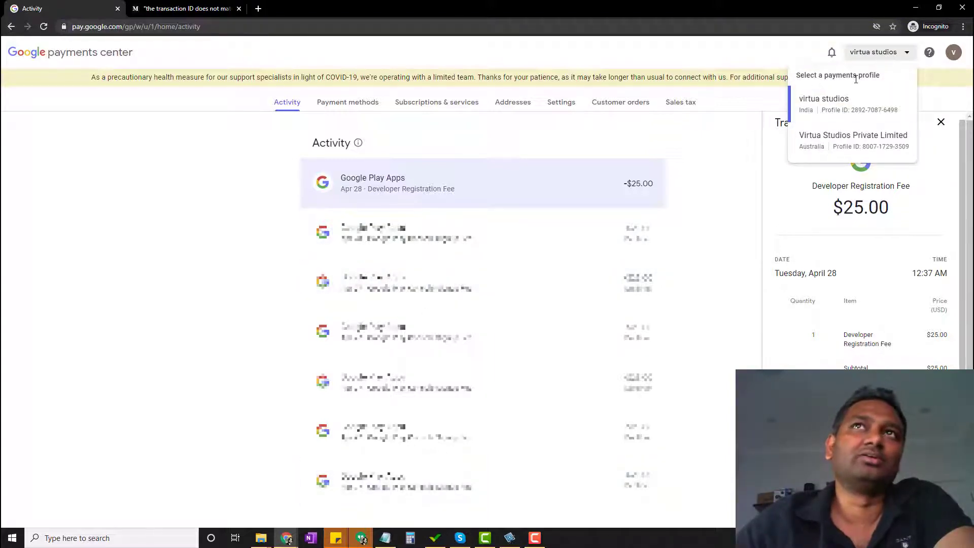
{"action": "left_click", "coordinate": [842, 139]}
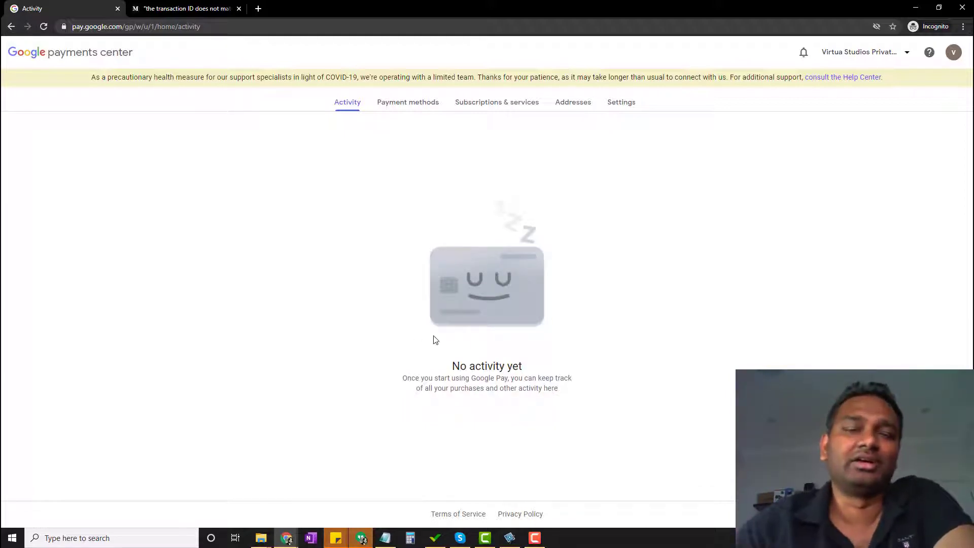
- Switch back to the profile with activity and open the Apr 28 $25.00 Developer Registration Fee details
{"action": "left_click", "coordinate": [850, 57]}
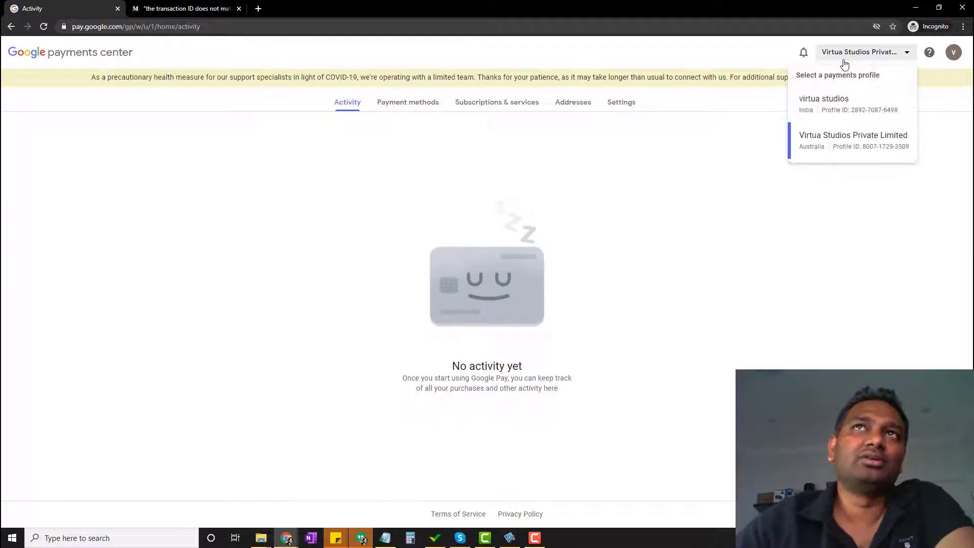
{"action": "left_click", "coordinate": [841, 105]}
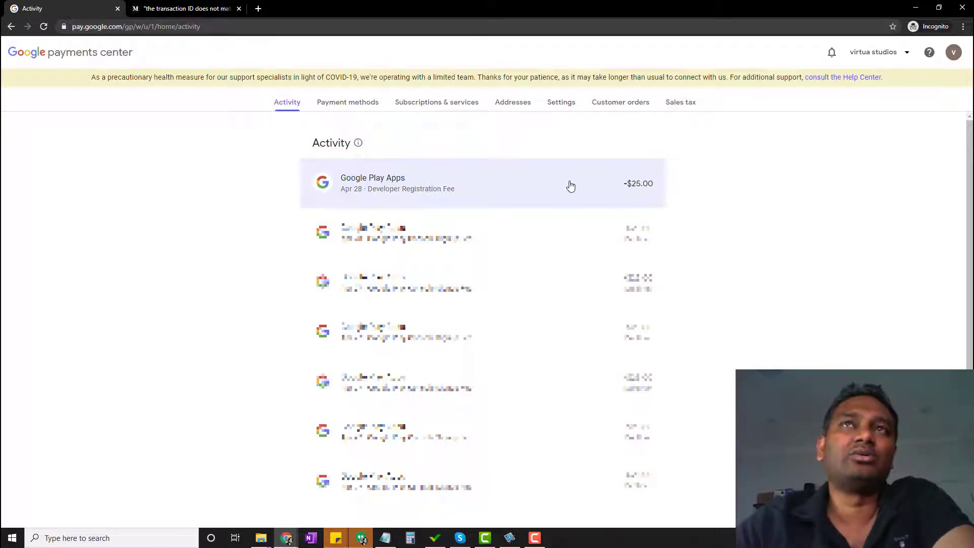
{"action": "left_click", "coordinate": [570, 184]}
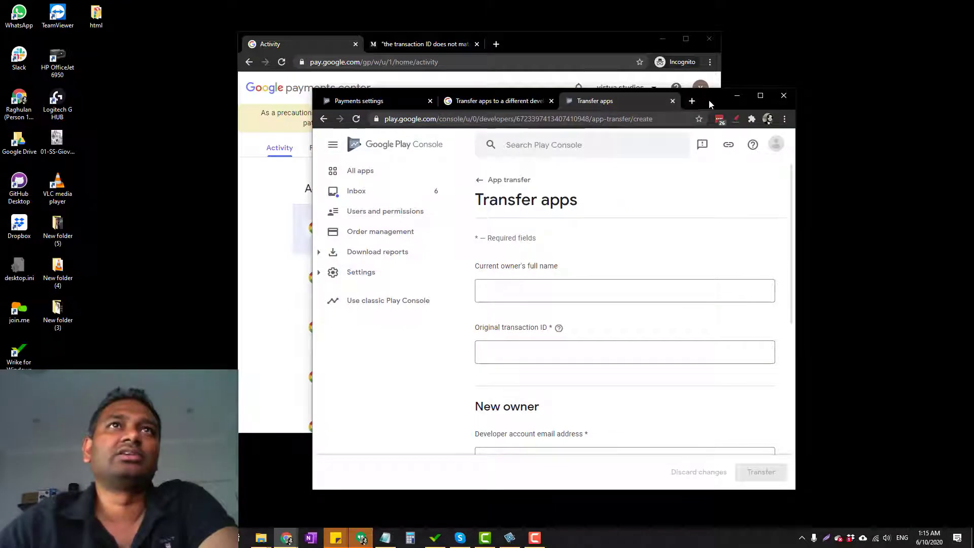
- Maximize the Play Console window and focus the Original transaction ID and new owner email fields
{"action": "left_click_drag", "start_coordinate": [708, 99], "coordinate": [734, 68]}
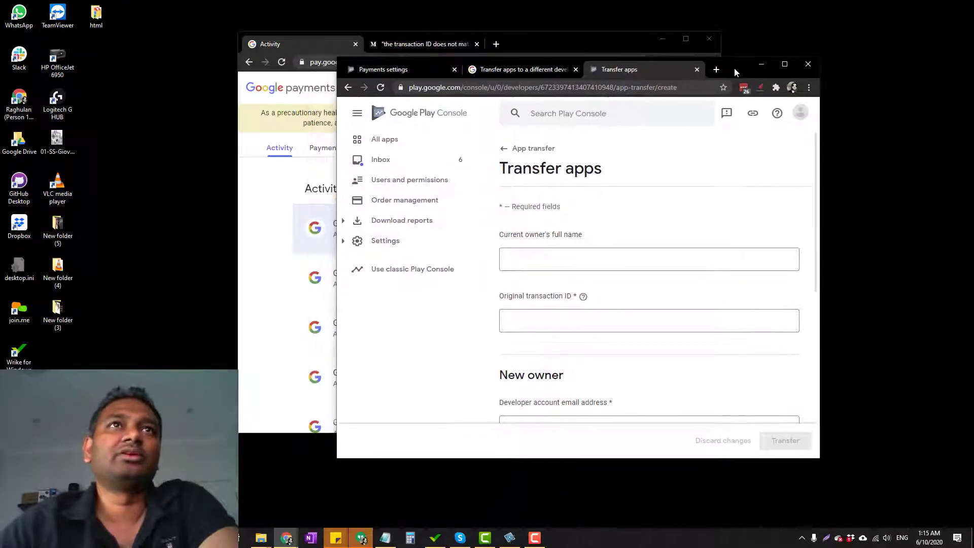
{"action": "left_click", "coordinate": [785, 65]}
{"action": "left_click", "coordinate": [339, 223]}
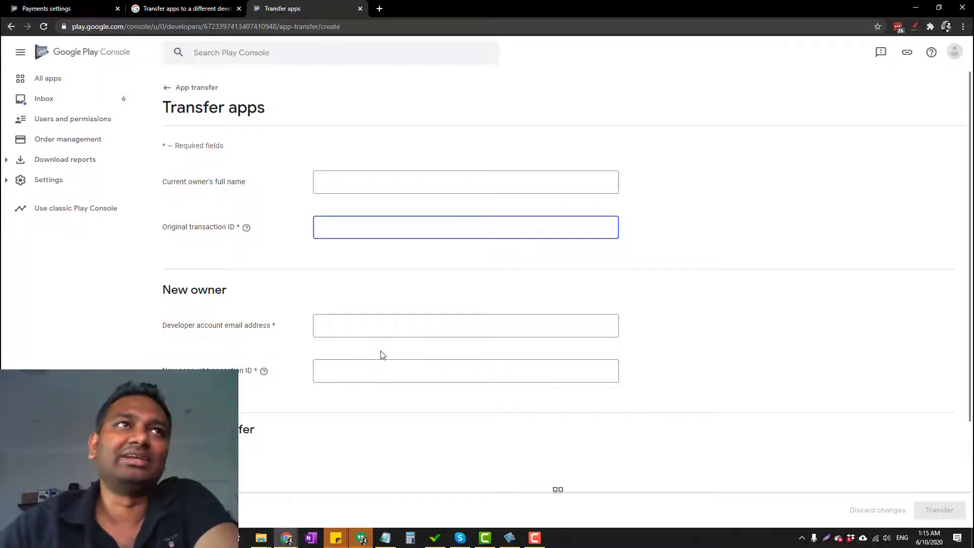
{"action": "left_click", "coordinate": [380, 327]}
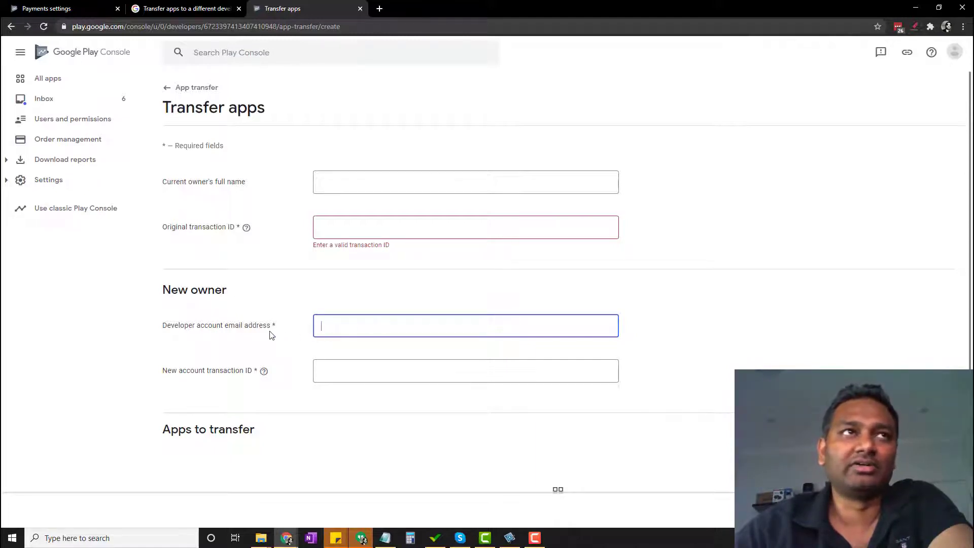
{"action": "left_click_drag", "start_coordinate": [277, 327], "coordinate": [162, 328]}
{"action": "left_click", "coordinate": [163, 329]}
{"action": "left_click", "coordinate": [355, 332]}
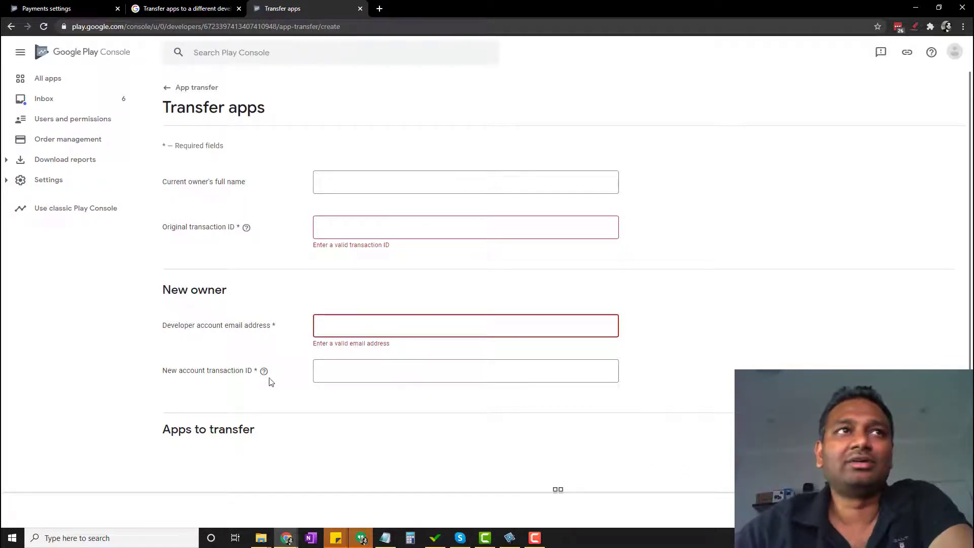
- Add ABC Spelling Kids Learning to Apps to transfer, then minimize the Play Console window
{"action": "mouse_move", "coordinate": [264, 375]}
{"action": "scroll", "coordinate": [246, 380], "scroll_direction": "down", "scroll_amount": 3}
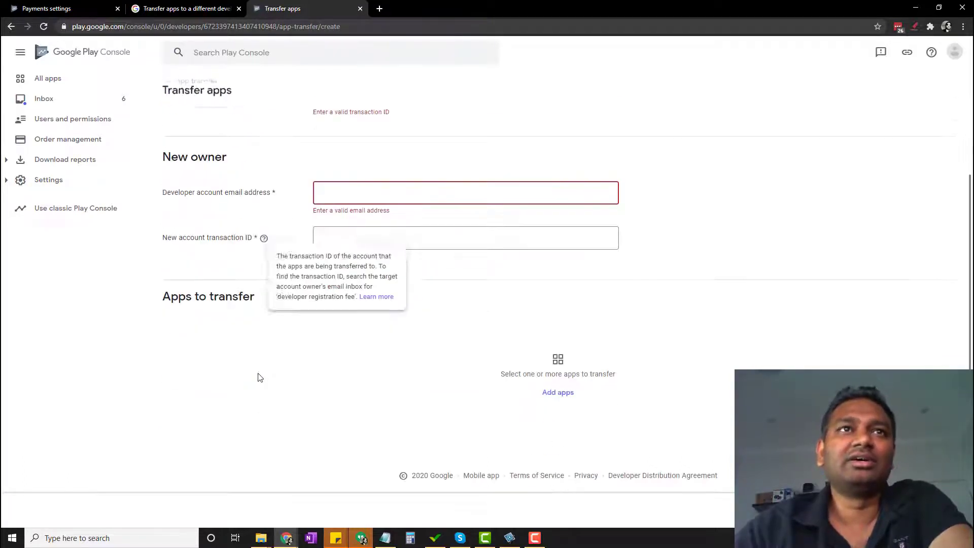
{"action": "left_click", "coordinate": [569, 397]}
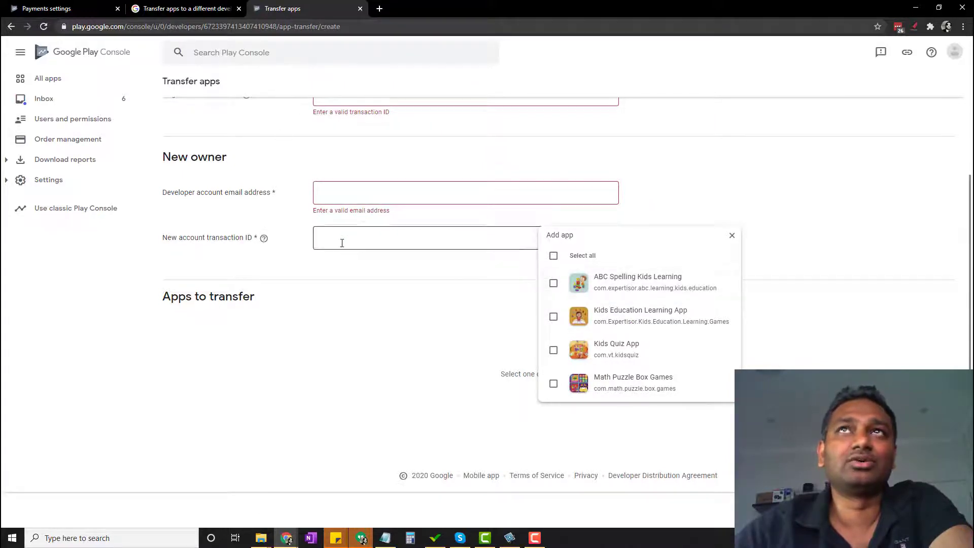
{"action": "scroll", "coordinate": [157, 83], "scroll_direction": "up", "scroll_amount": 3}
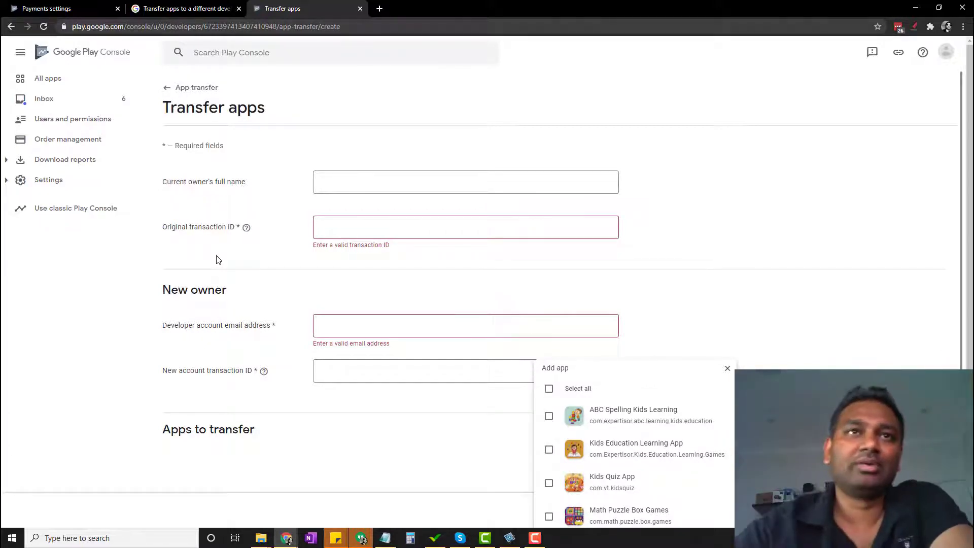
{"action": "scroll", "coordinate": [426, 376], "scroll_direction": "down", "scroll_amount": 3}
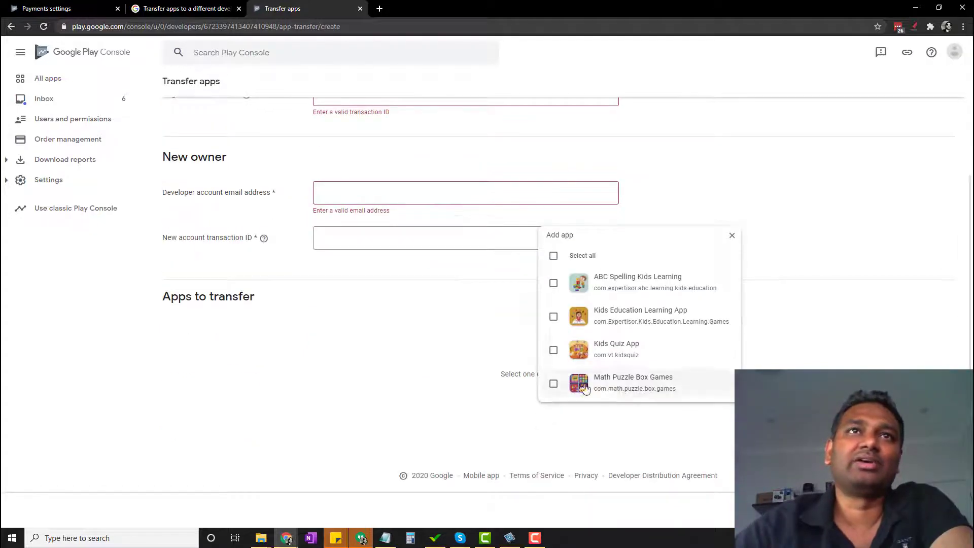
{"action": "left_click", "coordinate": [555, 284]}
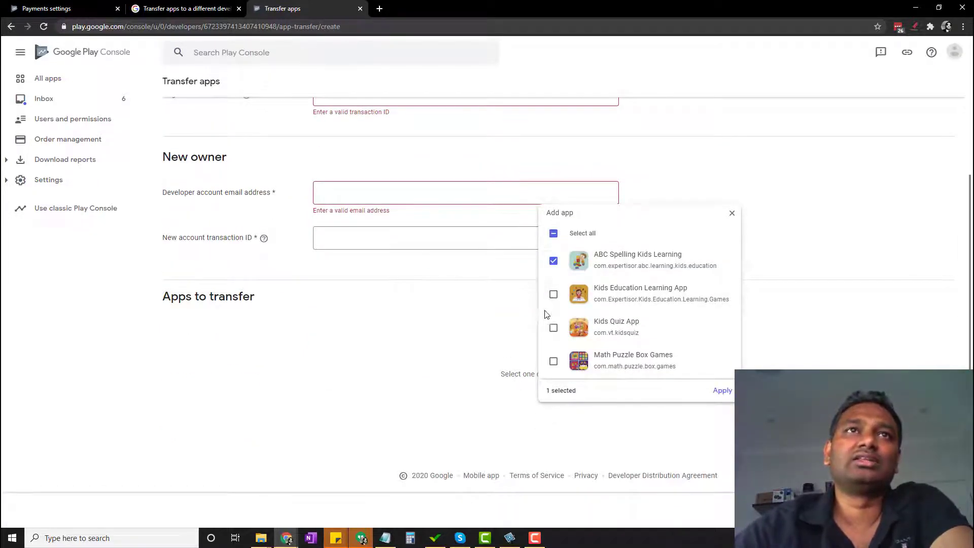
{"action": "left_click", "coordinate": [723, 391]}
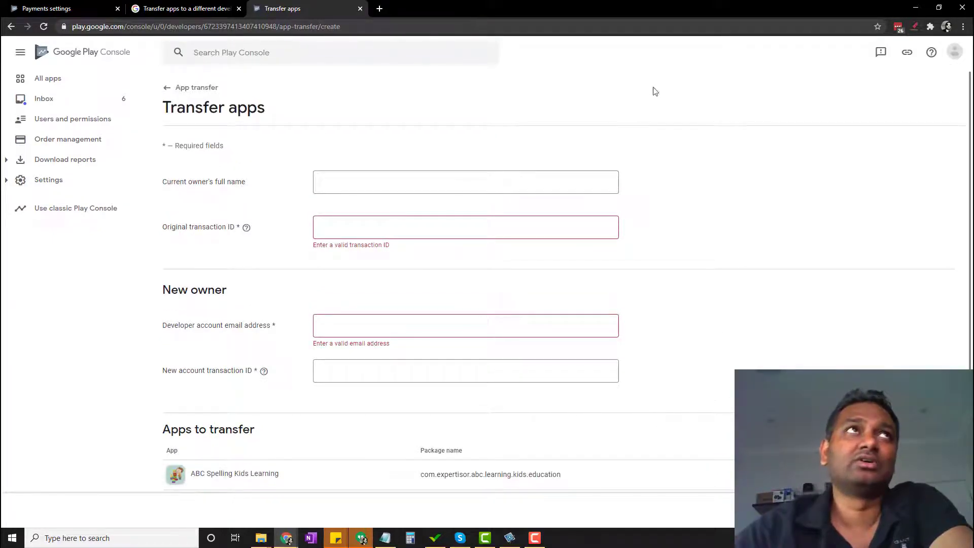
{"action": "left_click", "coordinate": [916, 8]}
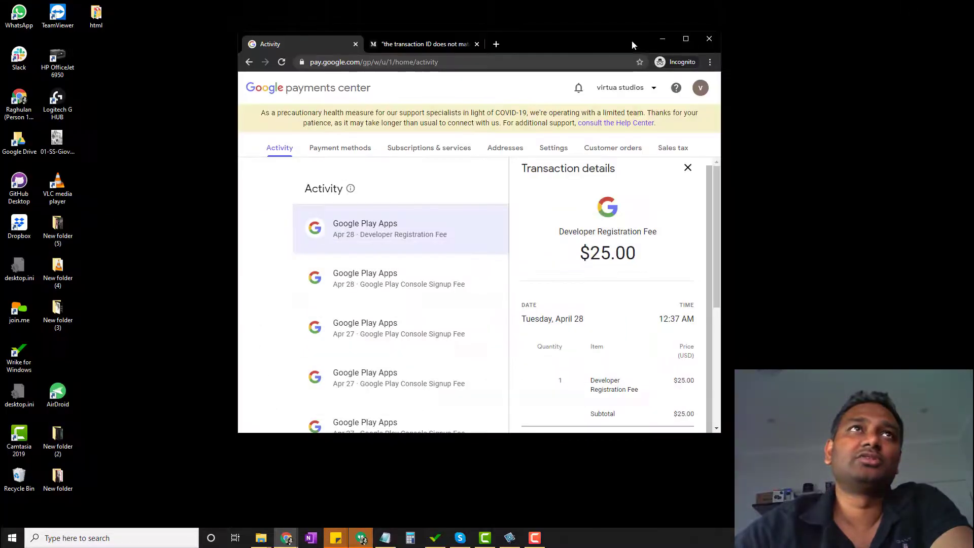
- Maximize the browser, switch to the Medium fix article, and highlight its quoted 'transaction ID does not match' error line
{"action": "double_click", "coordinate": [552, 45]}
{"action": "left_click", "coordinate": [196, 14]}
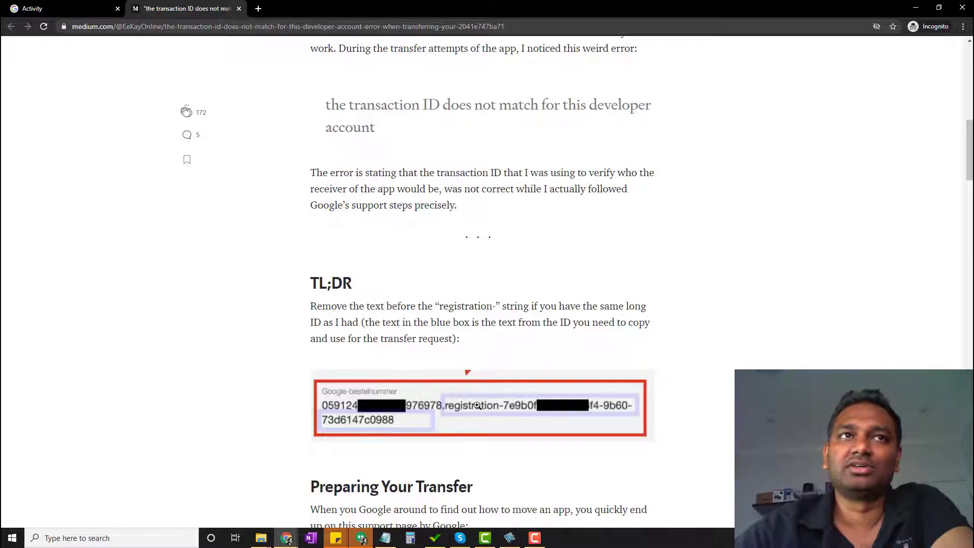
{"action": "scroll", "coordinate": [441, 403], "scroll_direction": "down", "scroll_amount": 1}
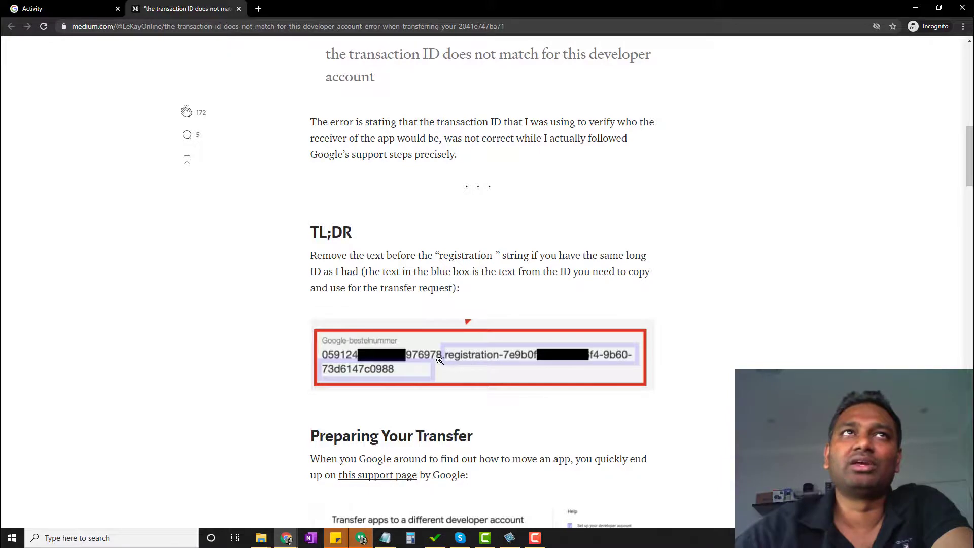
{"action": "scroll", "coordinate": [440, 361], "scroll_direction": "up", "scroll_amount": 4}
{"action": "left_click_drag", "start_coordinate": [329, 257], "coordinate": [380, 278]}
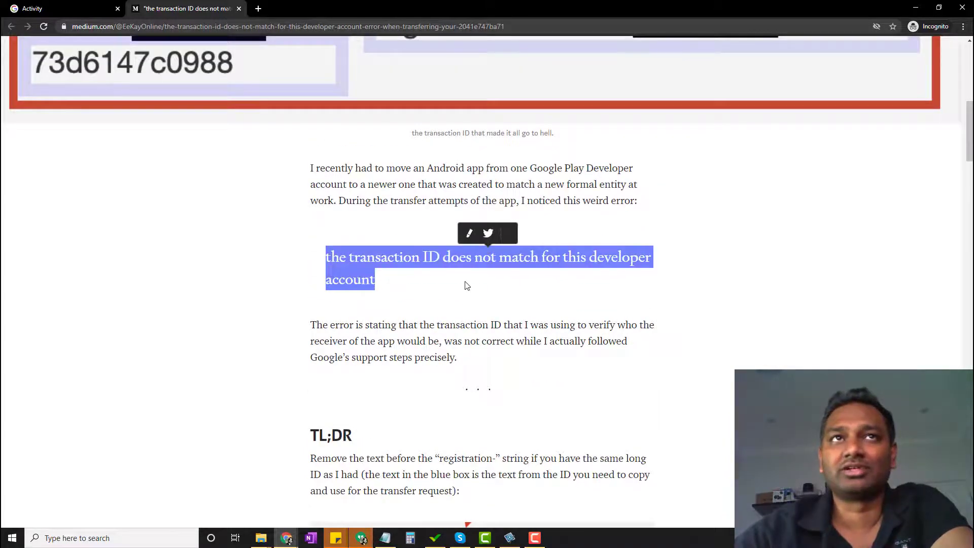
{"action": "left_click", "coordinate": [381, 291]}
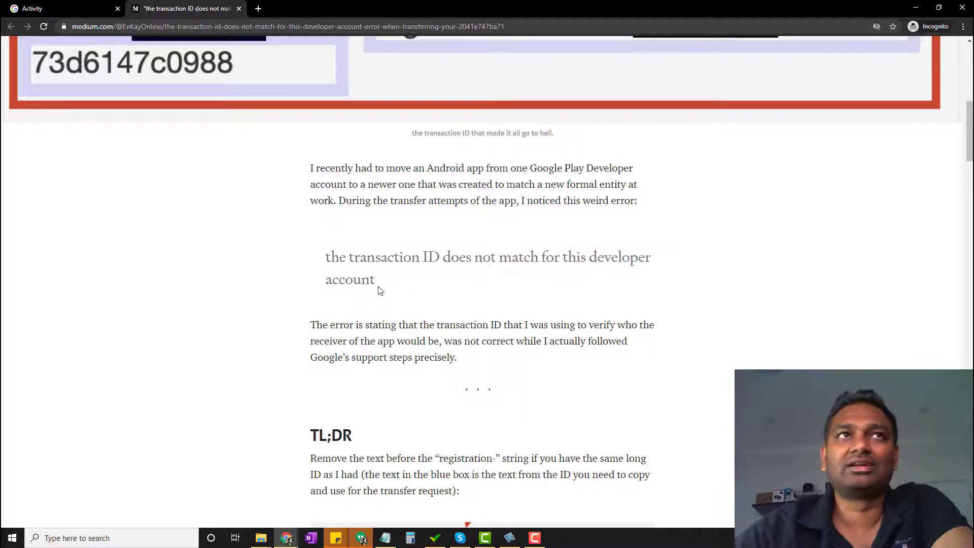
{"action": "left_click_drag", "start_coordinate": [381, 292], "coordinate": [327, 256]}
{"action": "scroll", "coordinate": [378, 326], "scroll_direction": "down", "scroll_amount": 4}
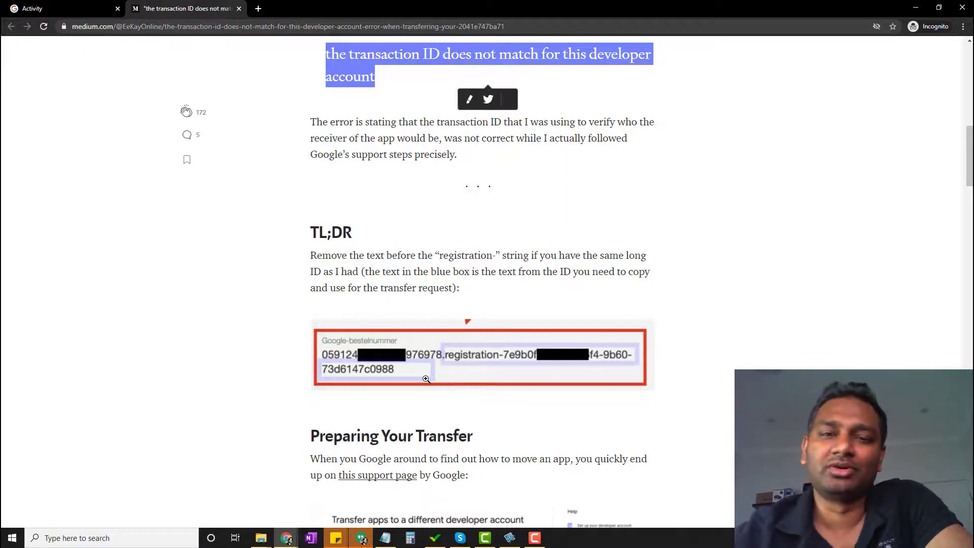
{"action": "scroll", "coordinate": [427, 379], "scroll_direction": "down", "scroll_amount": 6}
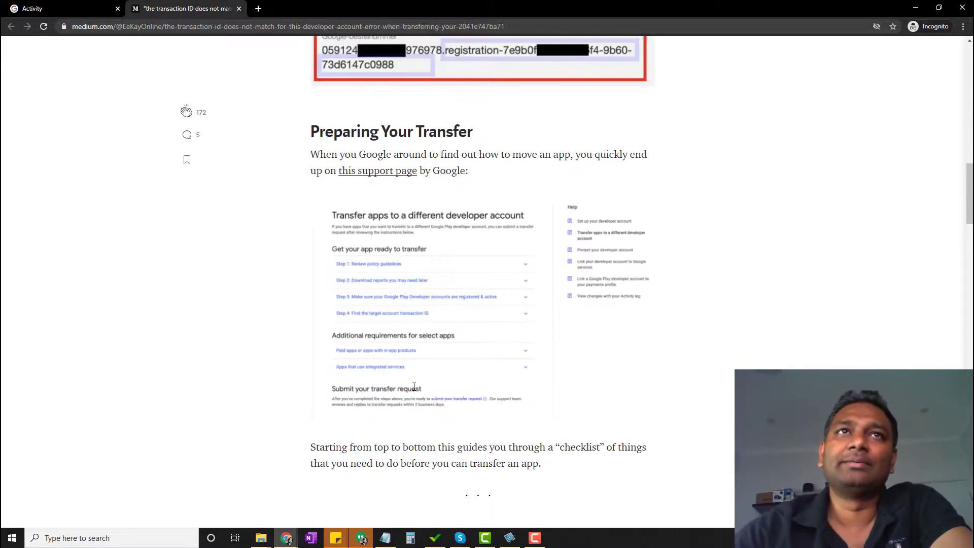
{"action": "scroll", "coordinate": [414, 386], "scroll_direction": "down", "scroll_amount": 20}
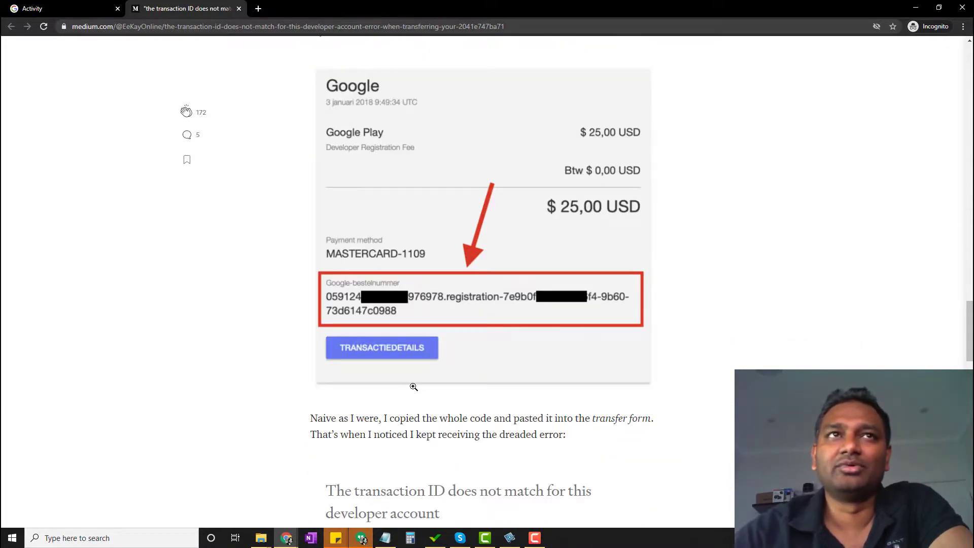
{"action": "scroll", "coordinate": [414, 386], "scroll_direction": "down", "scroll_amount": 20}
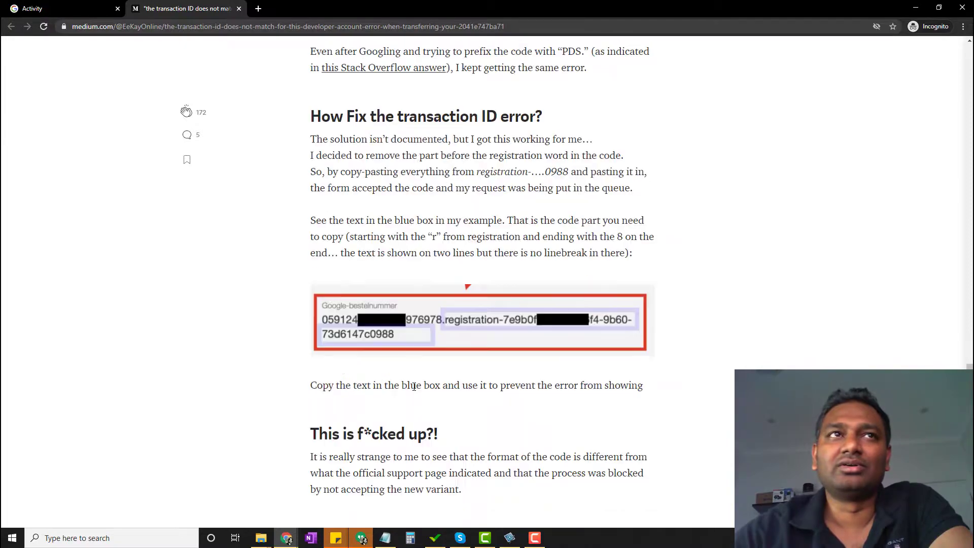
{"action": "scroll", "coordinate": [411, 390], "scroll_direction": "up", "scroll_amount": 20}
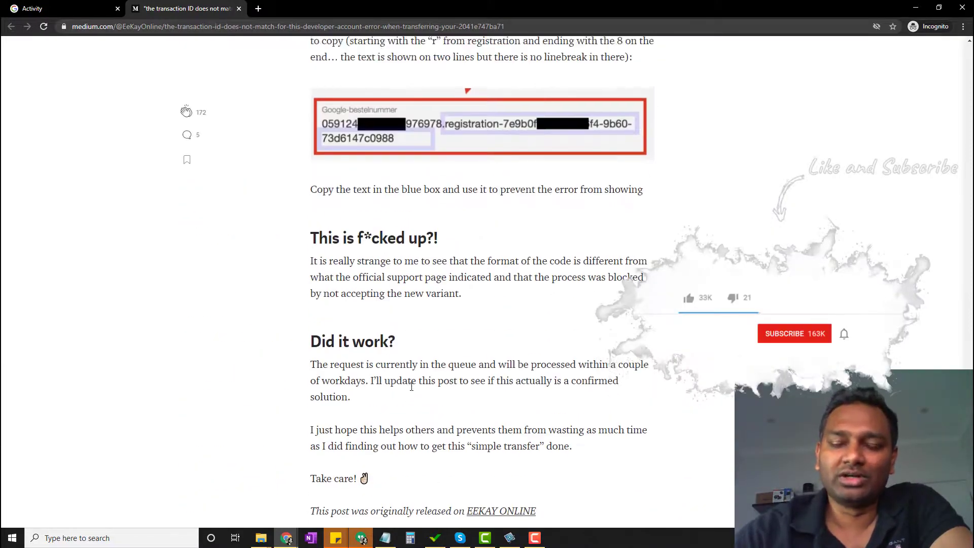